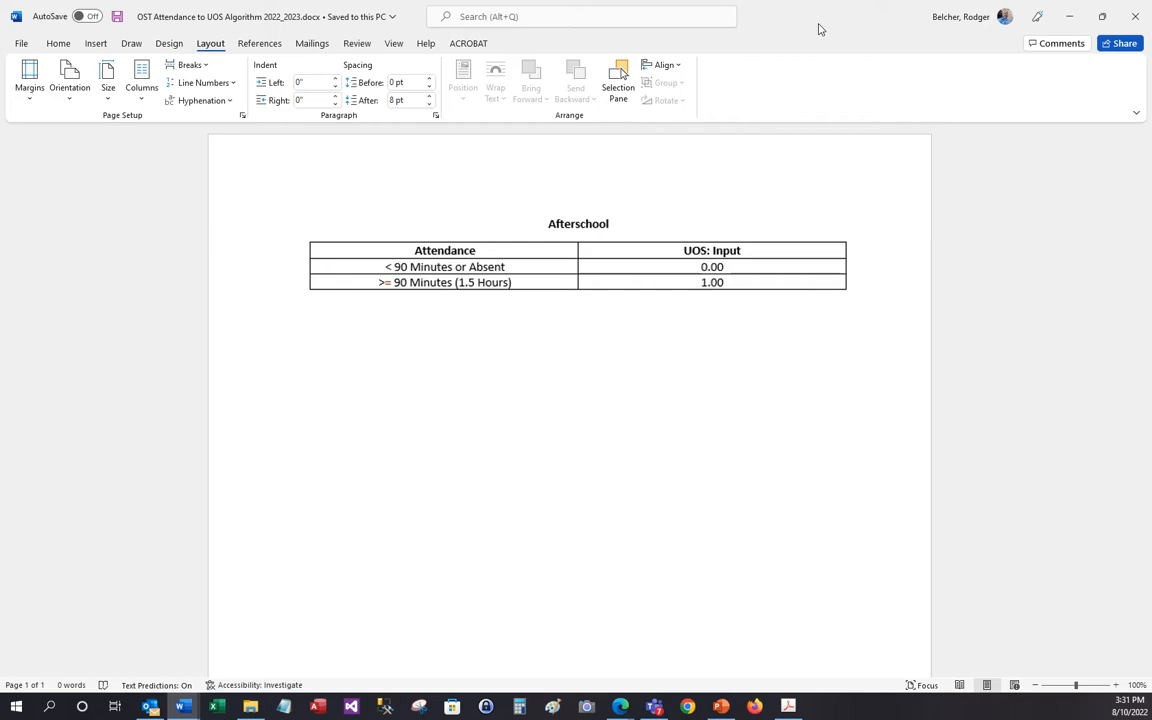
# Switch to the SAMIS portal and open attendance recording for the recent Delivery program TP1-ASSB.
pyautogui.moveTo(820, 29); pyautogui.dragTo(0, 90)
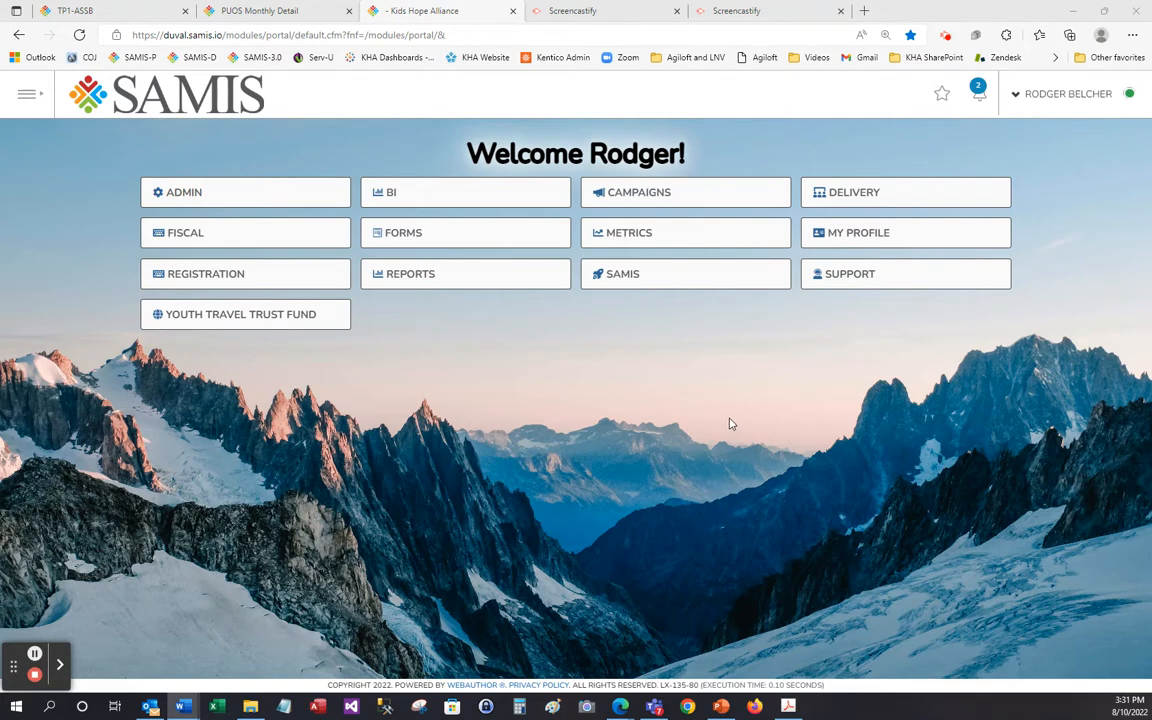
pyautogui.click(835, 195)
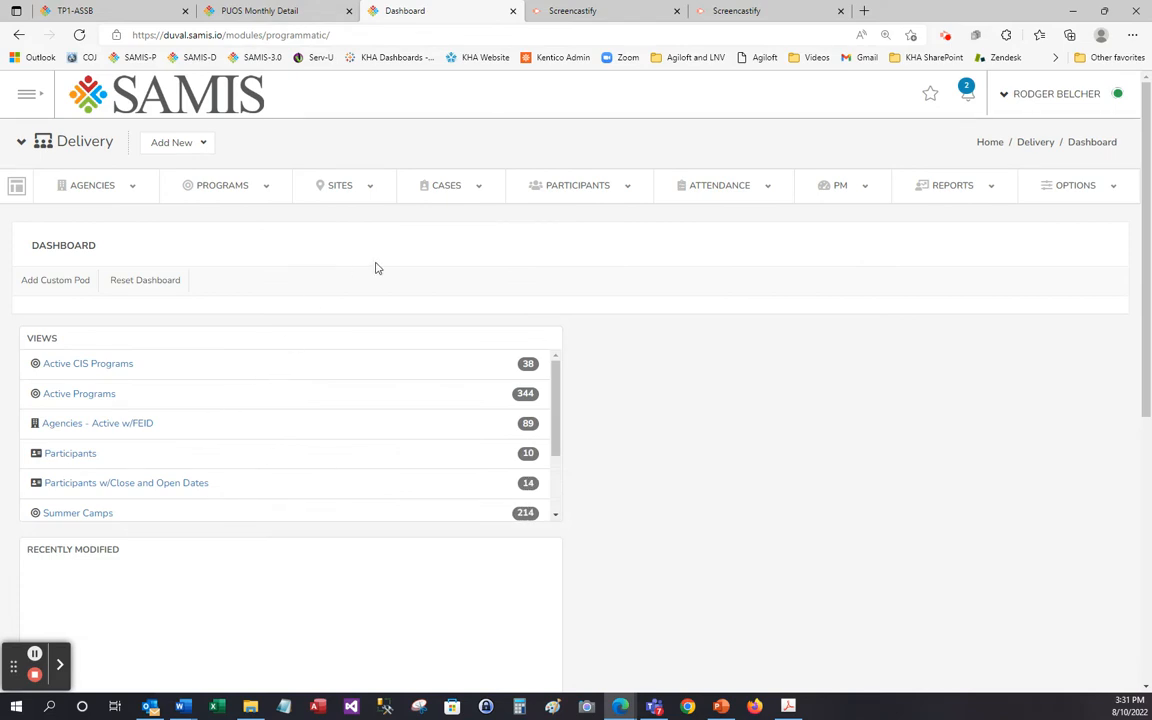
pyautogui.moveTo(222, 200)
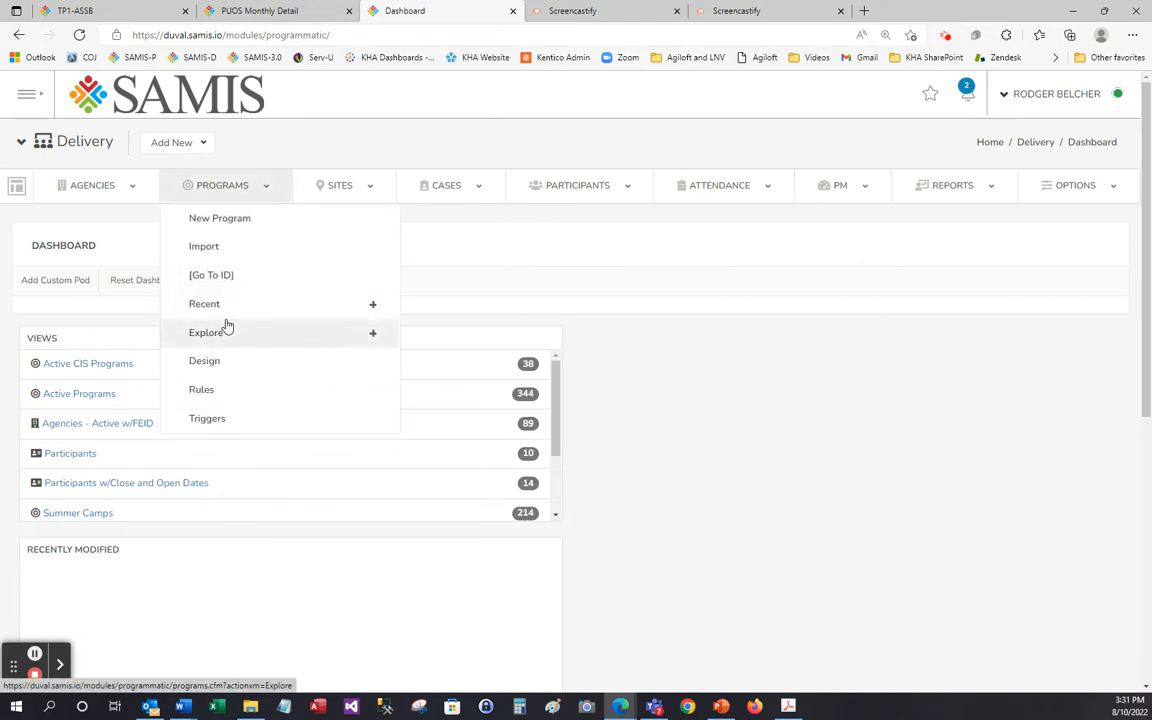
pyautogui.click(225, 308)
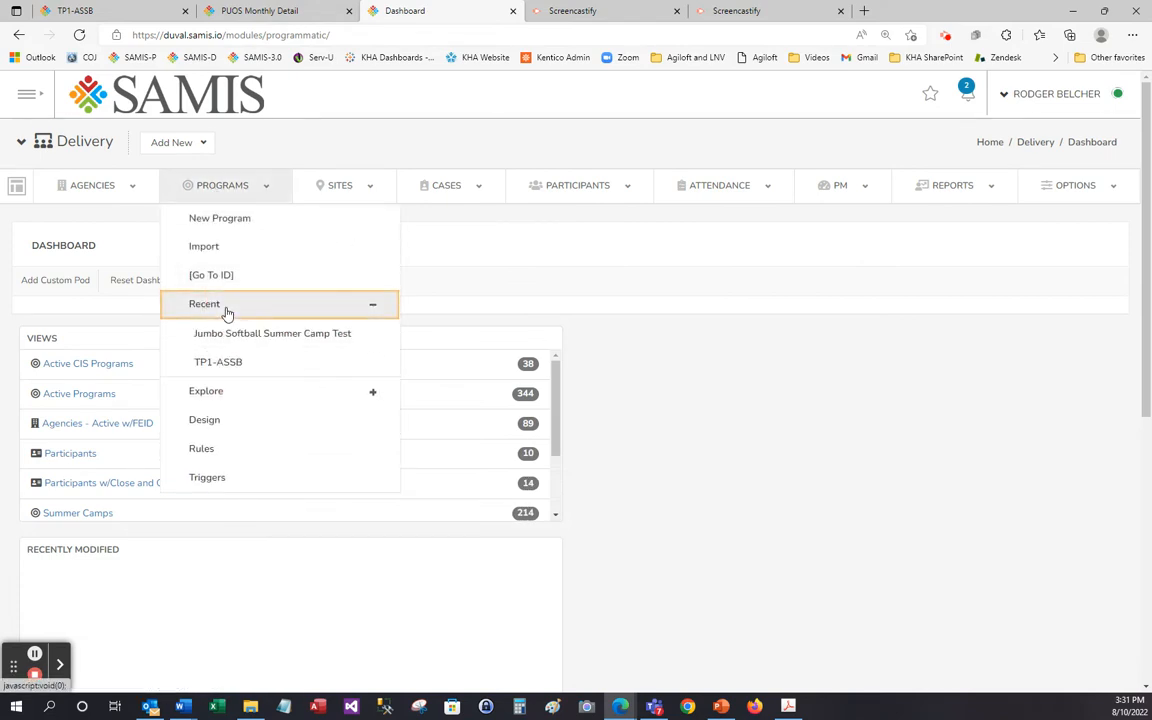
pyautogui.click(230, 364)
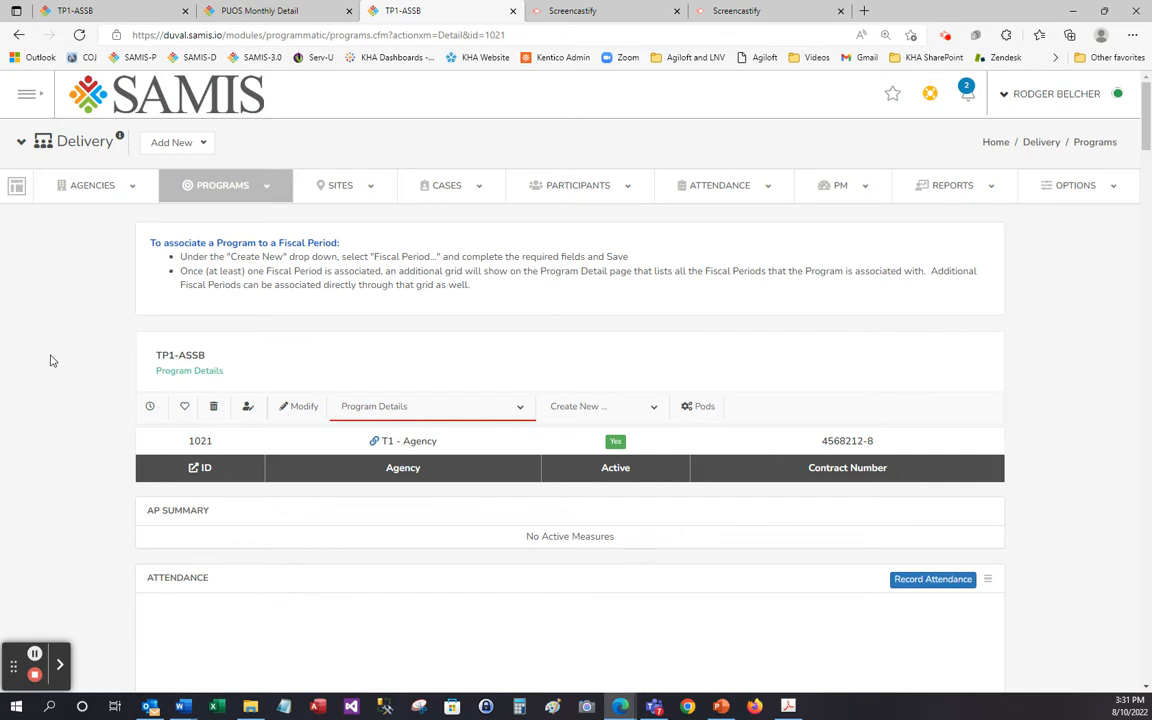
pyautogui.click(520, 406)
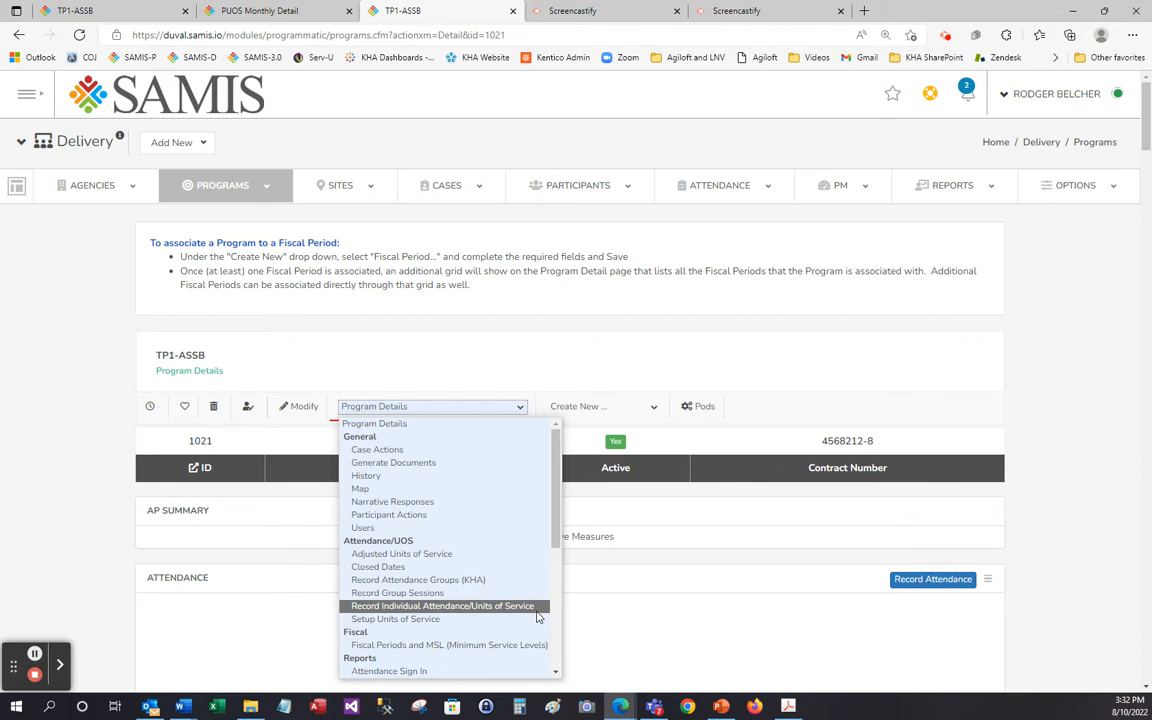
pyautogui.click(951, 581)
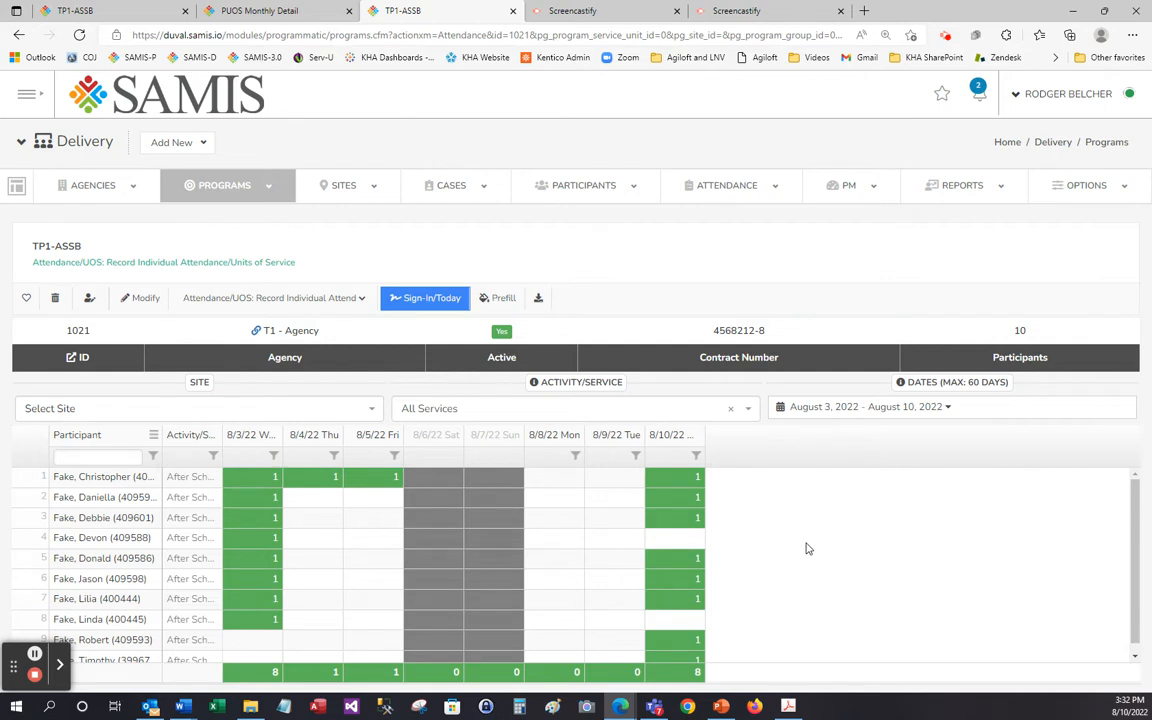
# Set a custom attendance date range from August 1, 2022 to August 10, 2022.
pyautogui.click(947, 410)
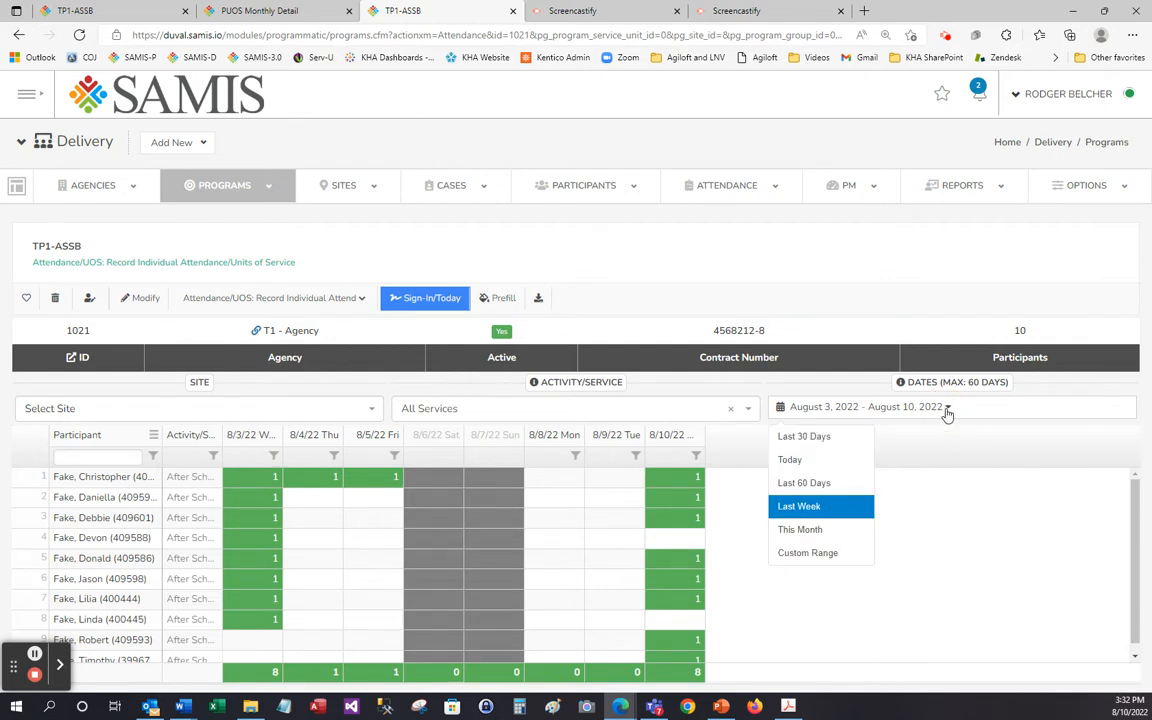
pyautogui.click(812, 556)
pyautogui.click(1009, 497)
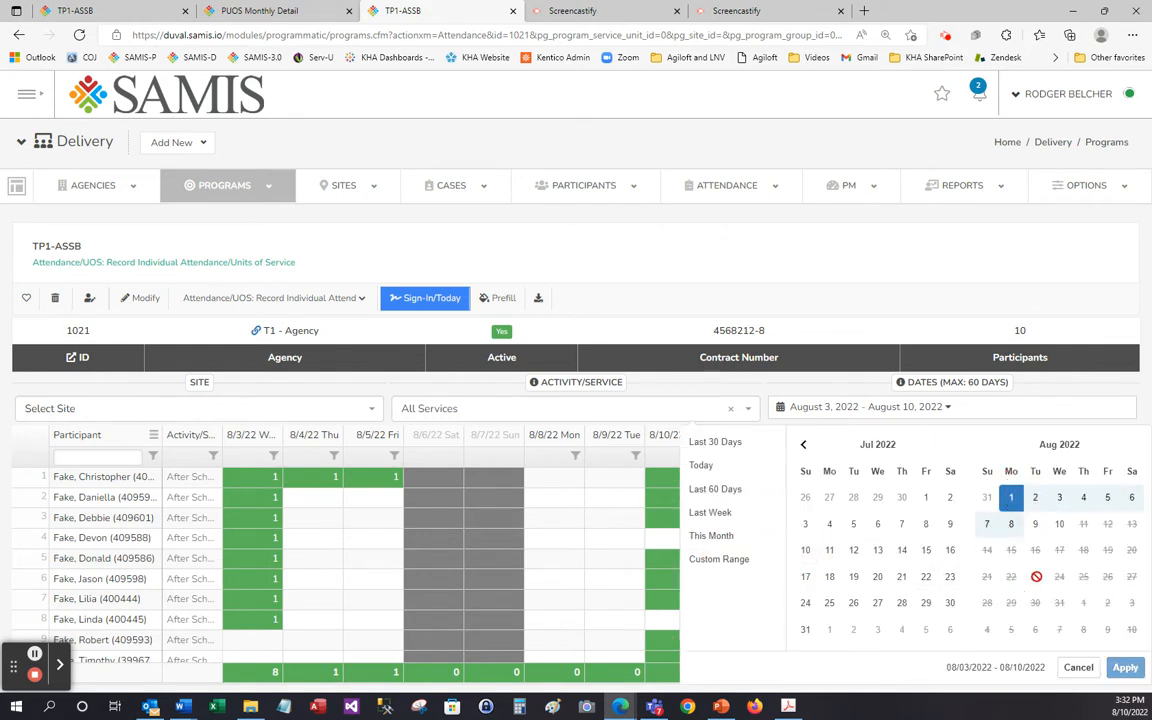
pyautogui.click(1060, 528)
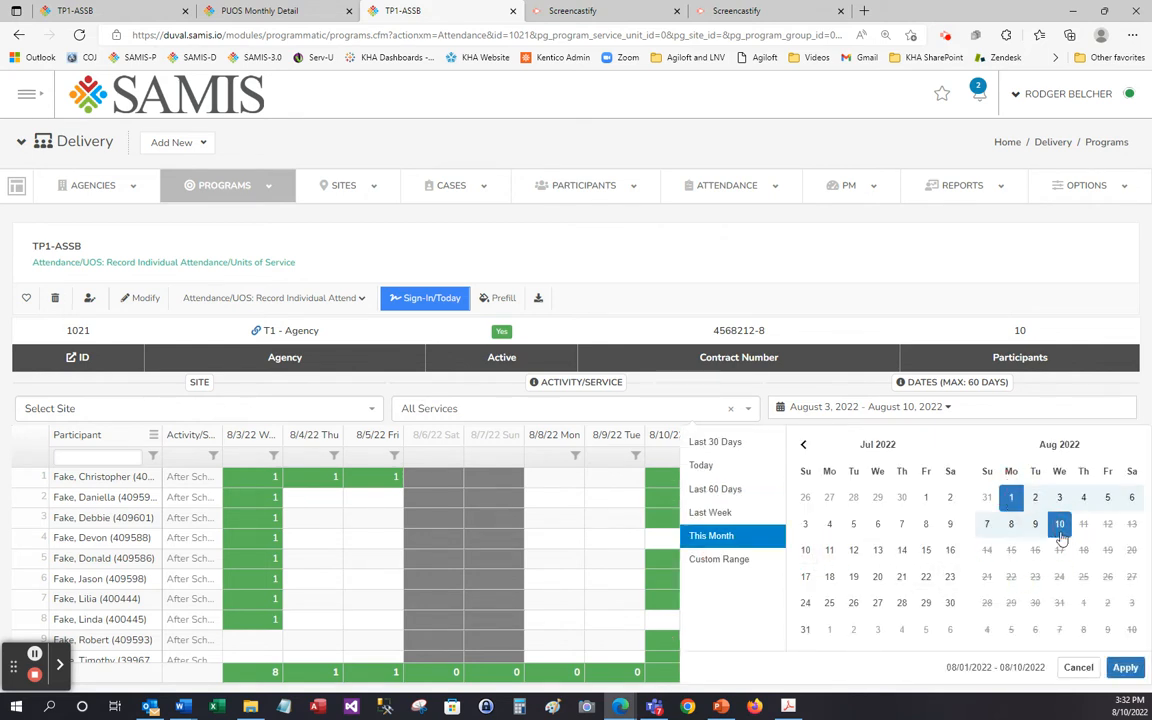
pyautogui.click(1125, 668)
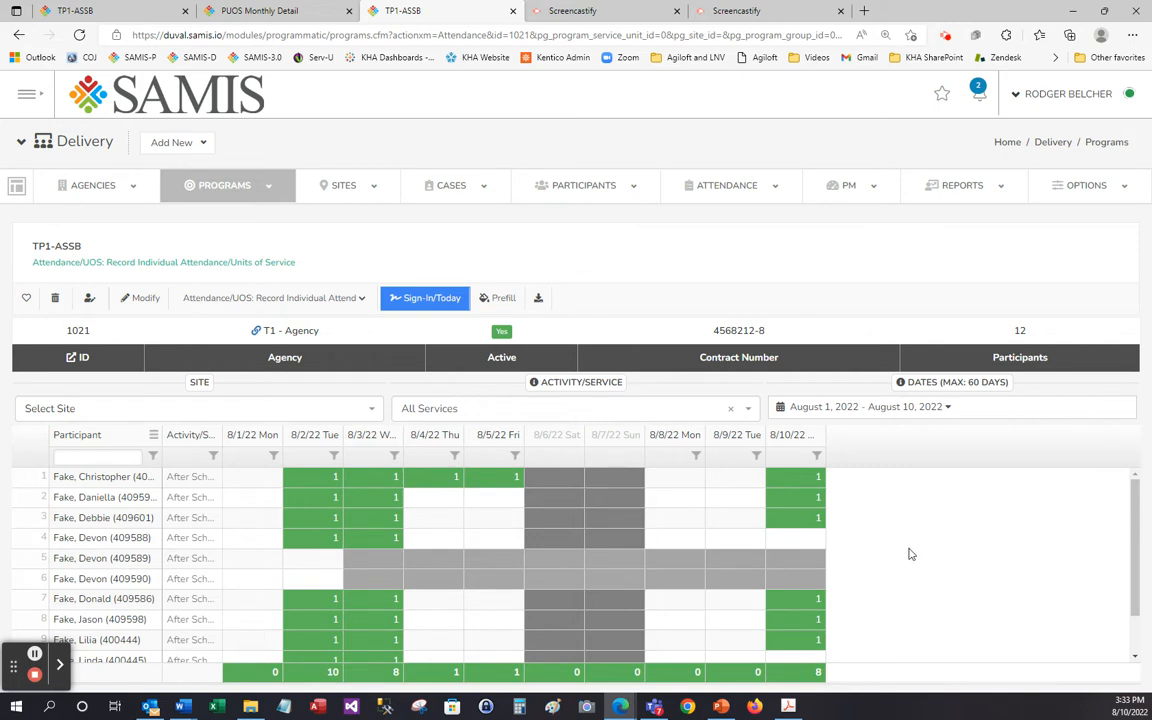
# Limit the attendance grid to today's date.
pyautogui.click(947, 409)
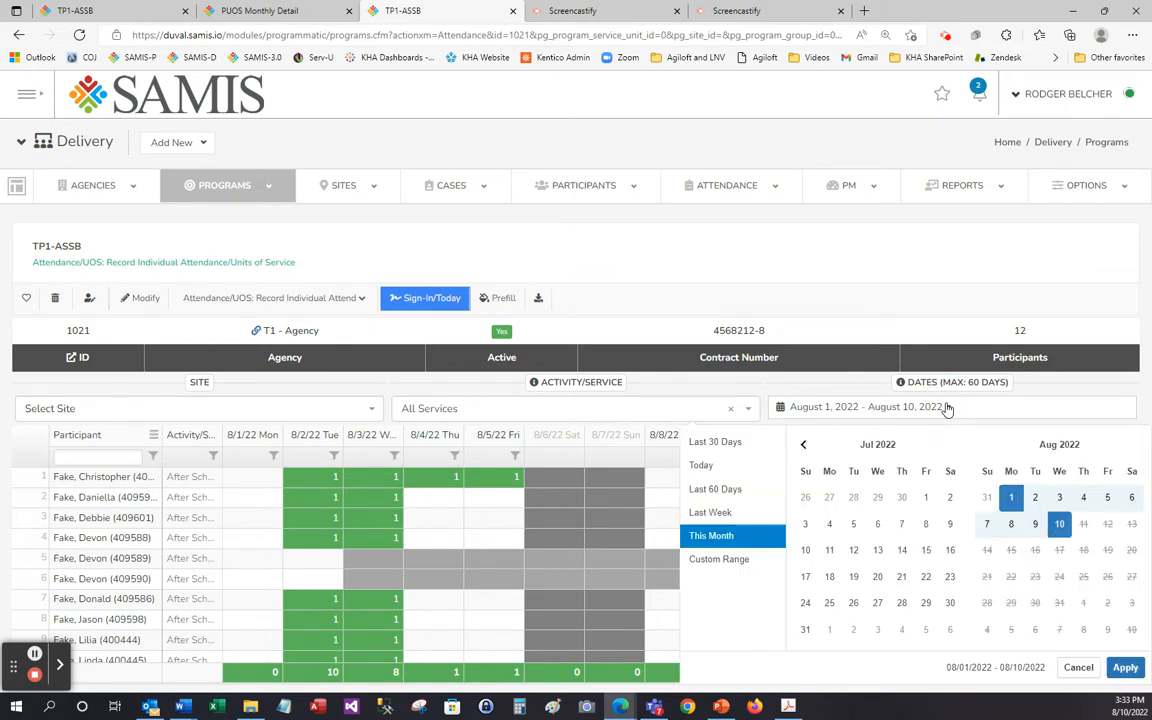
pyautogui.click(701, 466)
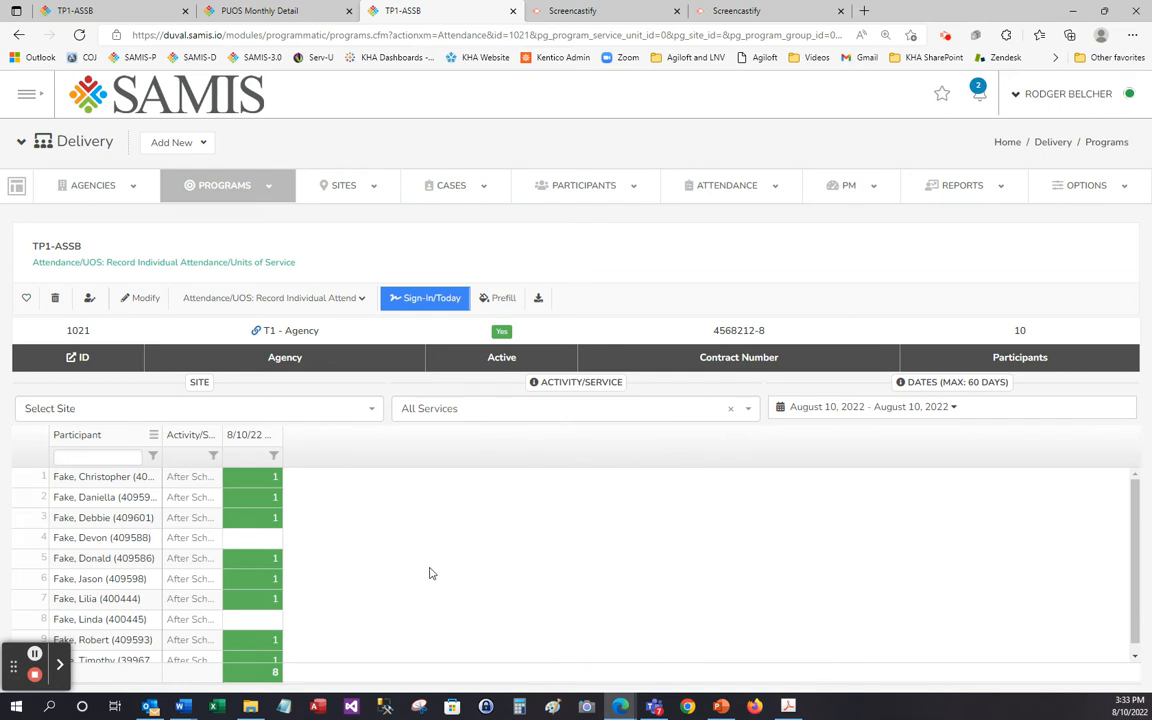
pyautogui.scroll(1, 398, 569)
# Enter 0 as the first participant's 8/10/22 attendance and fill it down through the seventh participant.
pyautogui.click(250, 477)
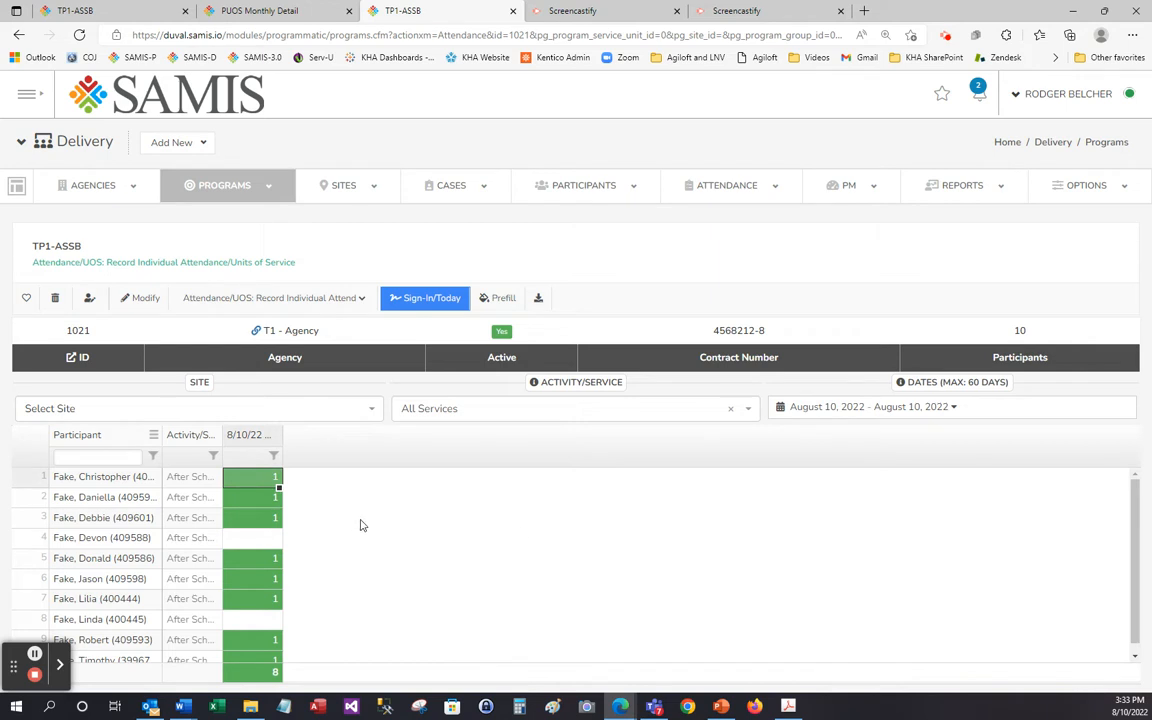
pyautogui.write('0')
pyautogui.press('Tab')
pyautogui.moveTo(271, 479); pyautogui.dragTo(275, 590)
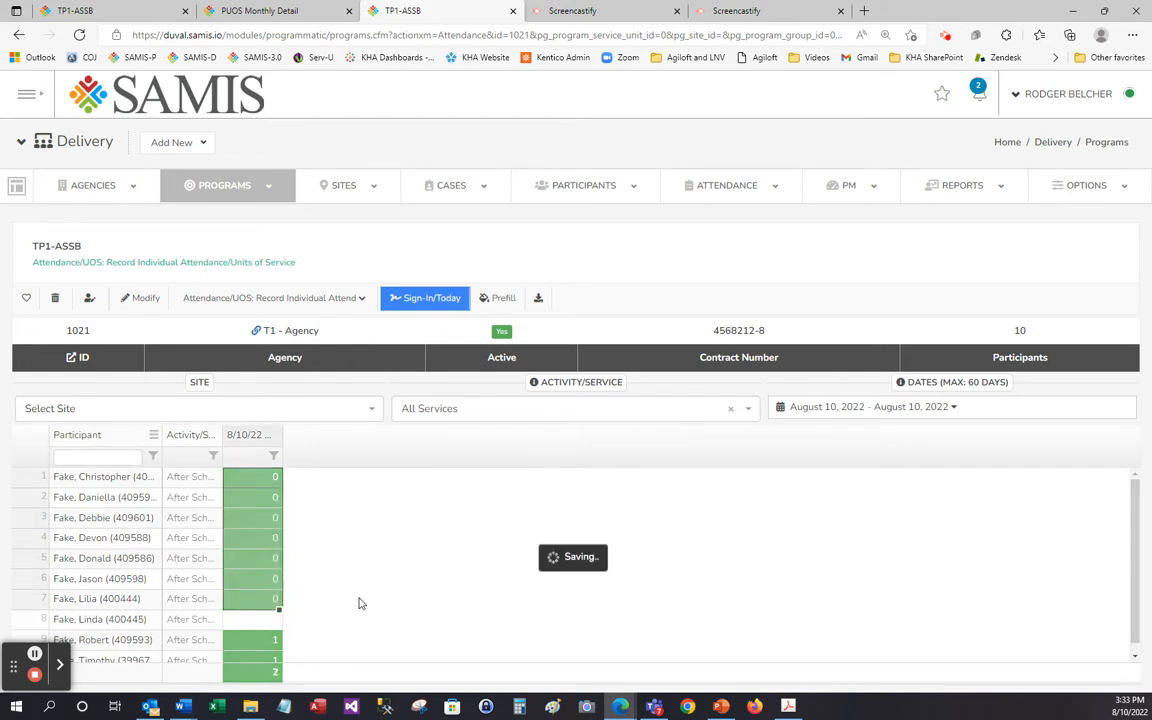
# Clear the 8/10/22 attendance values of the ninth and tenth participants.
pyautogui.click(257, 641)
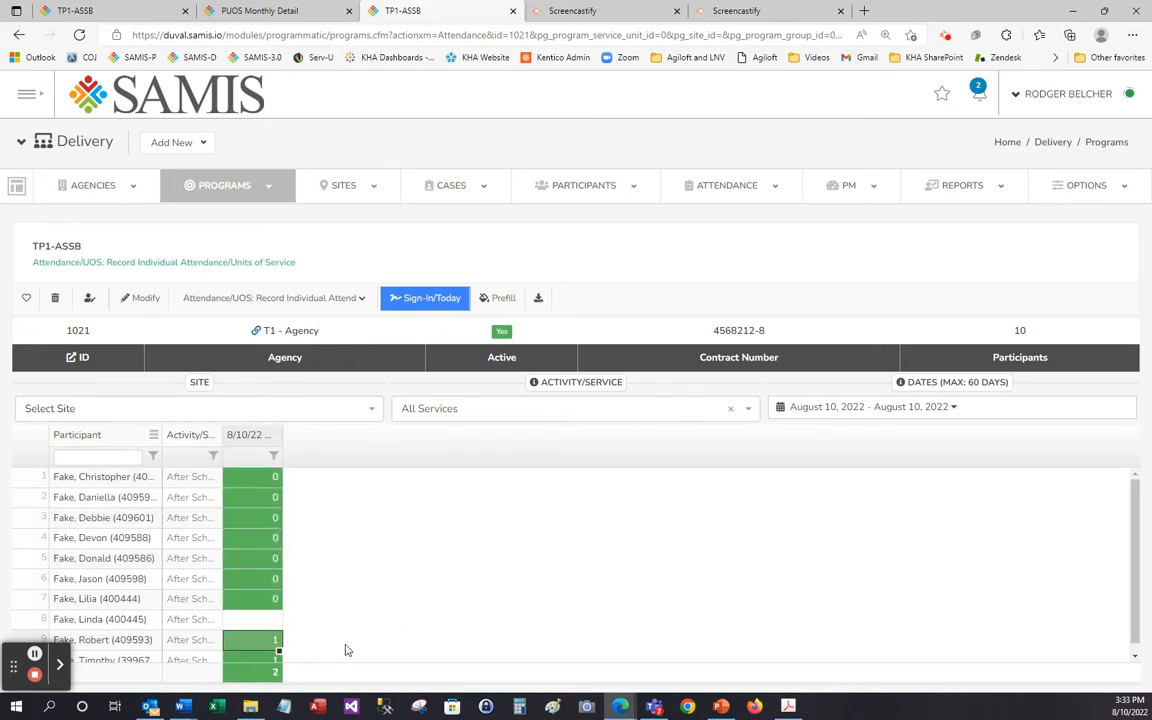
pyautogui.press('BackSpace')
pyautogui.click(254, 660)
pyautogui.press('BackSpace')
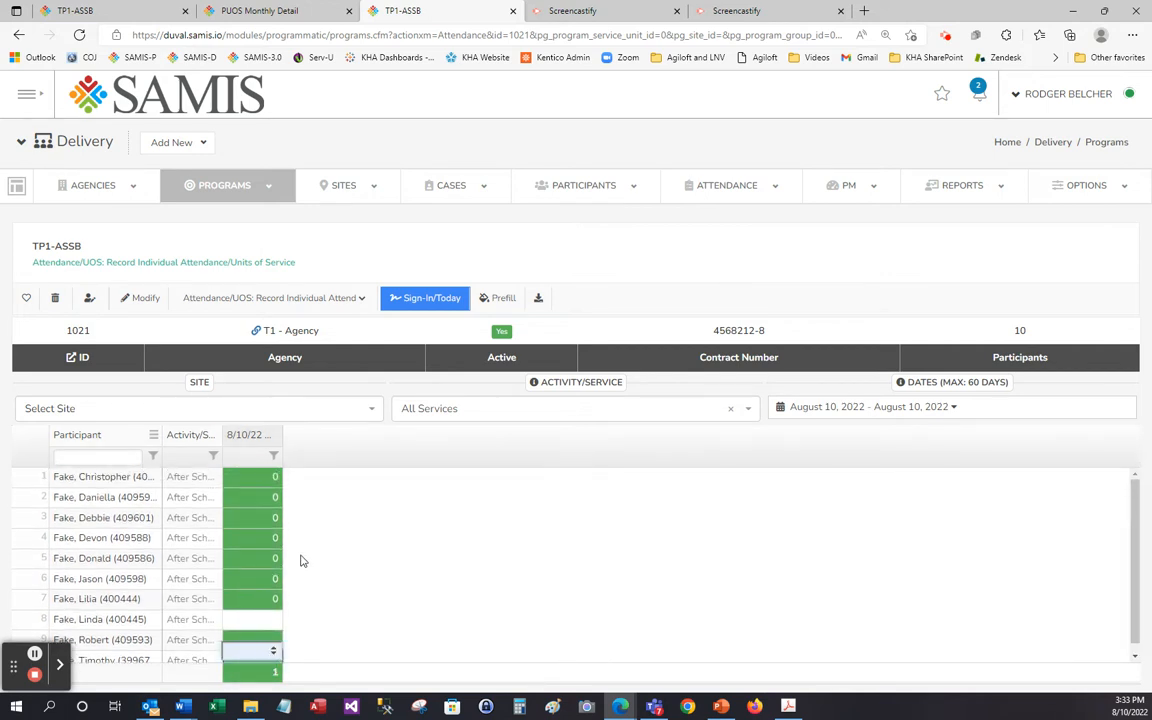
pyautogui.click(411, 661)
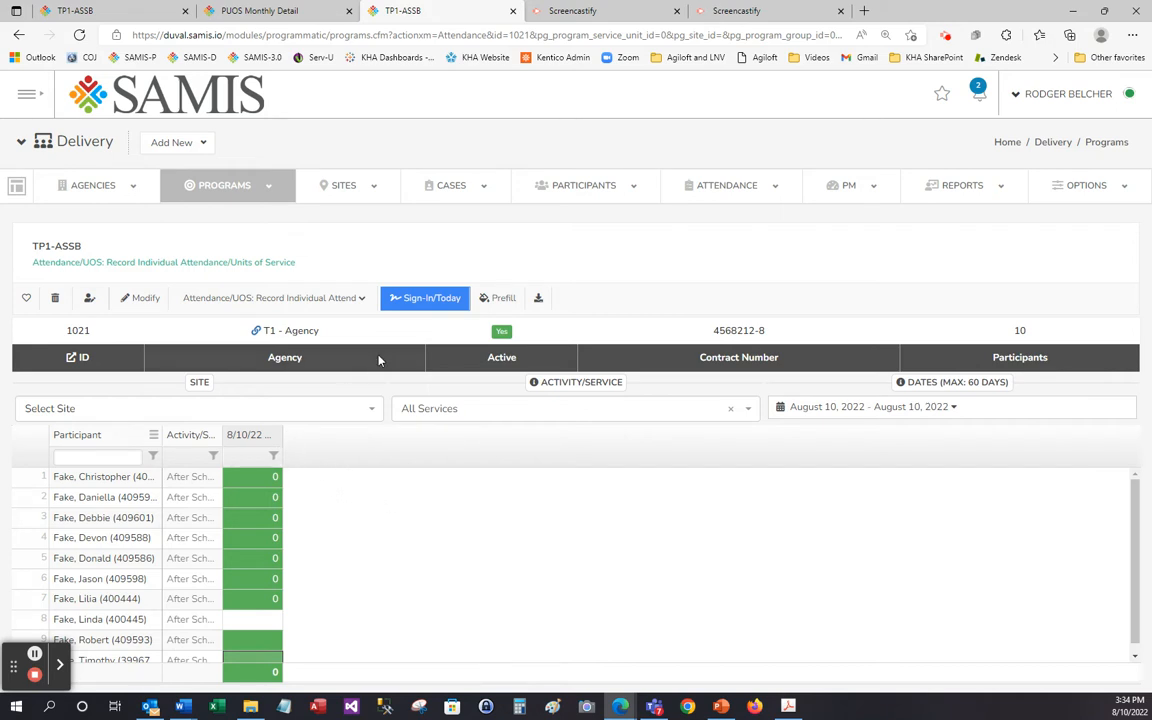
# Prefill the attendance of all listed participants for 8/10/22 with 1.
pyautogui.click(512, 300)
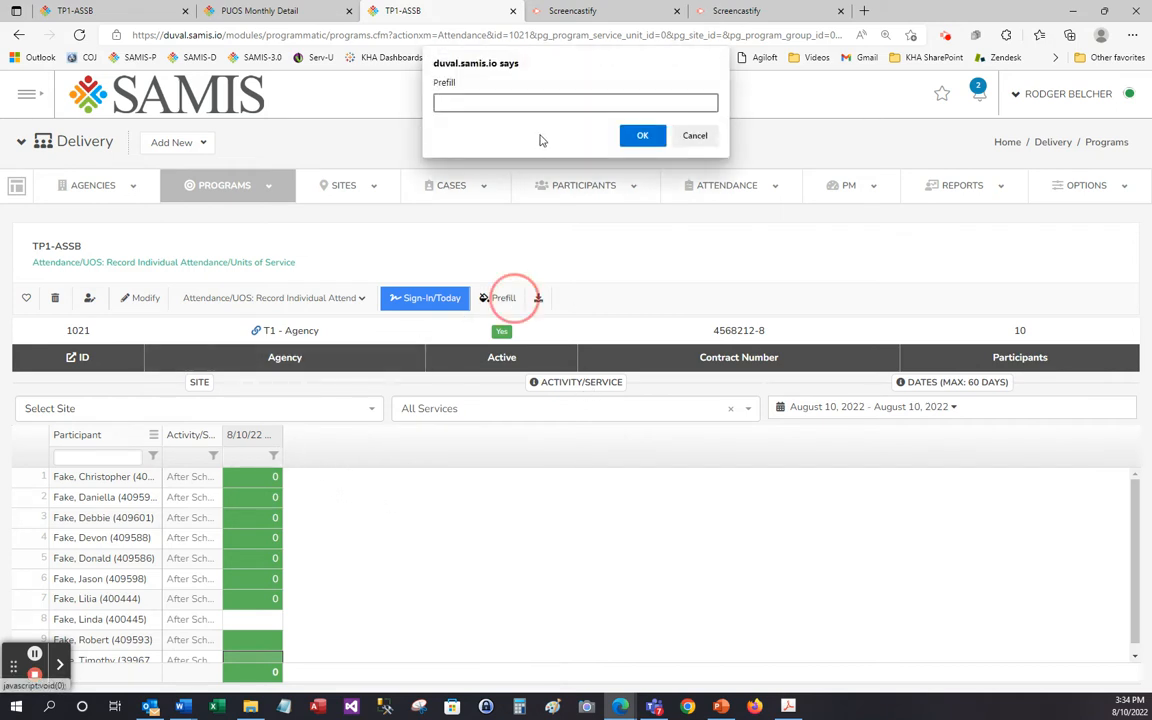
pyautogui.write('1')
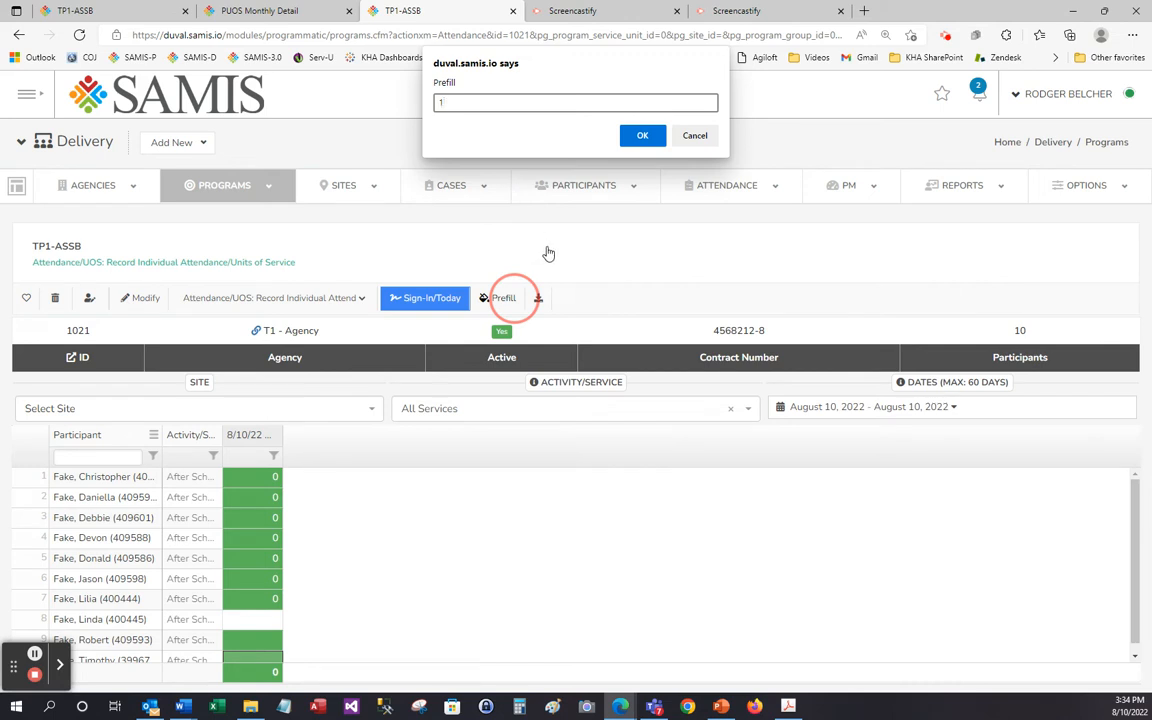
pyautogui.click(645, 137)
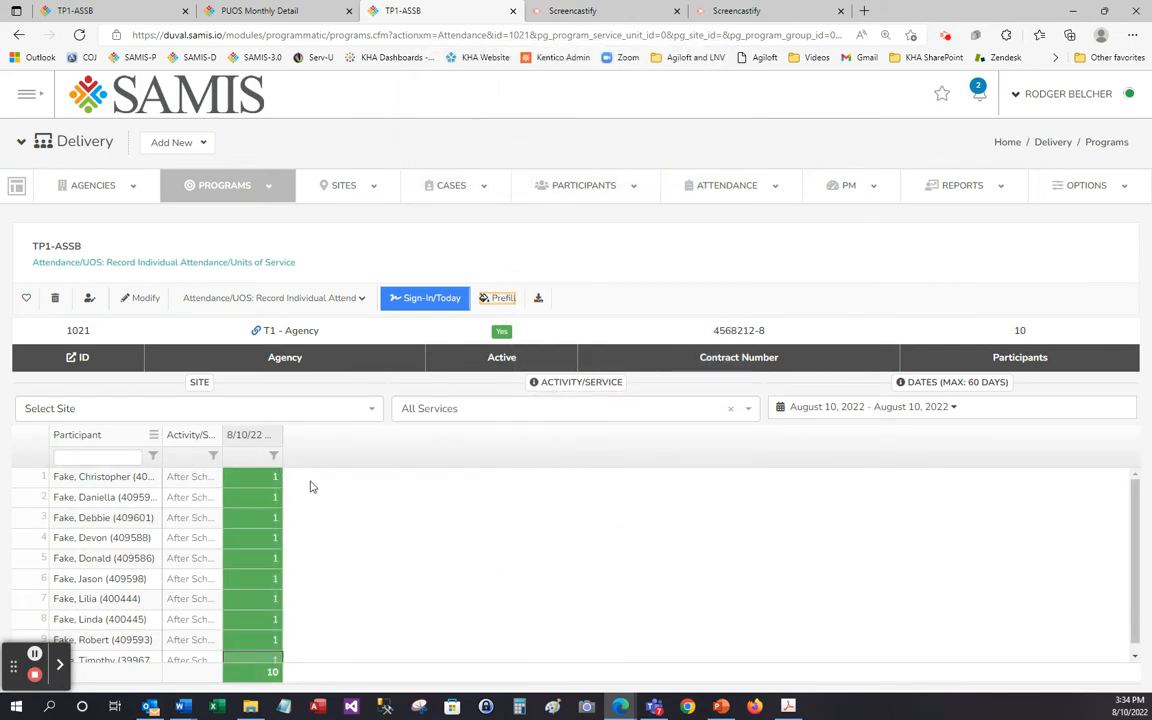
# Set the fourth participant's attendance for 8/10/22 to 0.
pyautogui.click(245, 544)
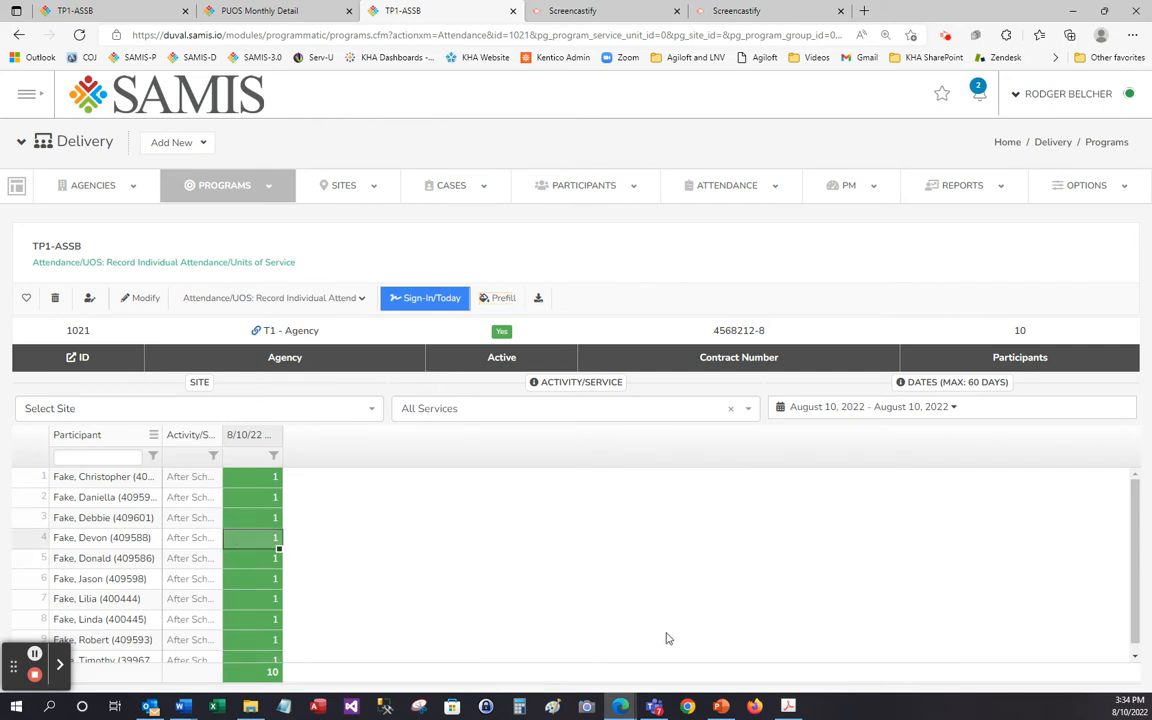
pyautogui.write('0')
pyautogui.press('Return')
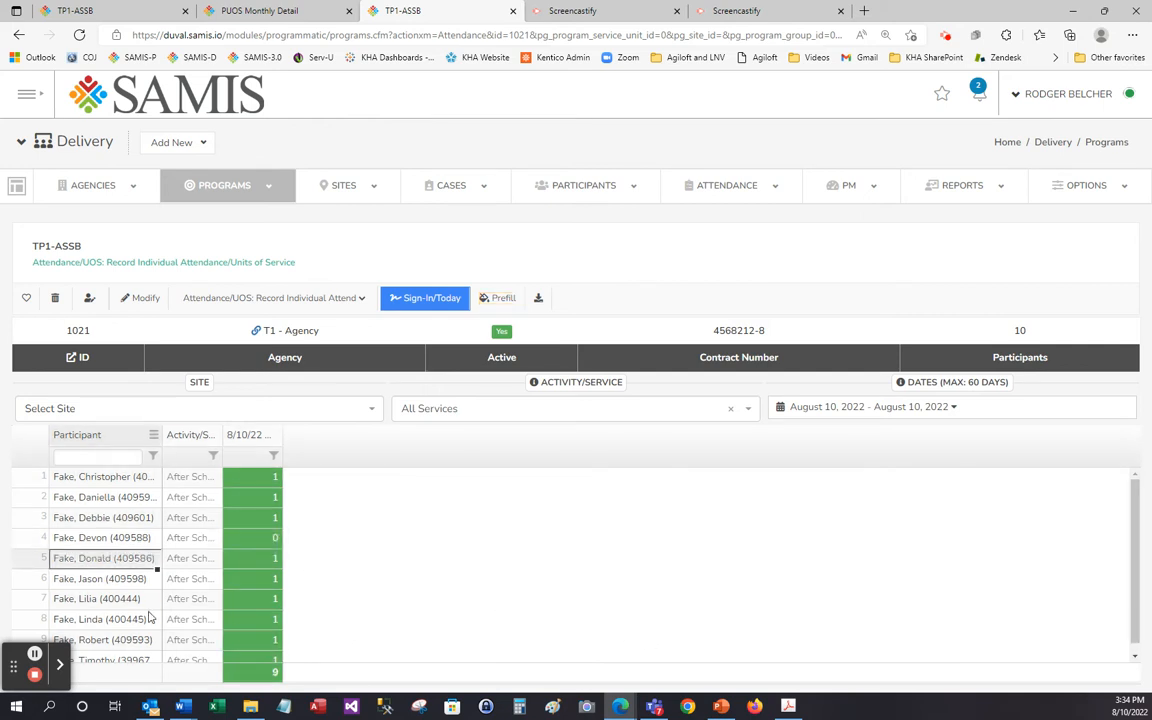
# Clear the seventh participant's attendance value for 8/10/22.
pyautogui.click(250, 607)
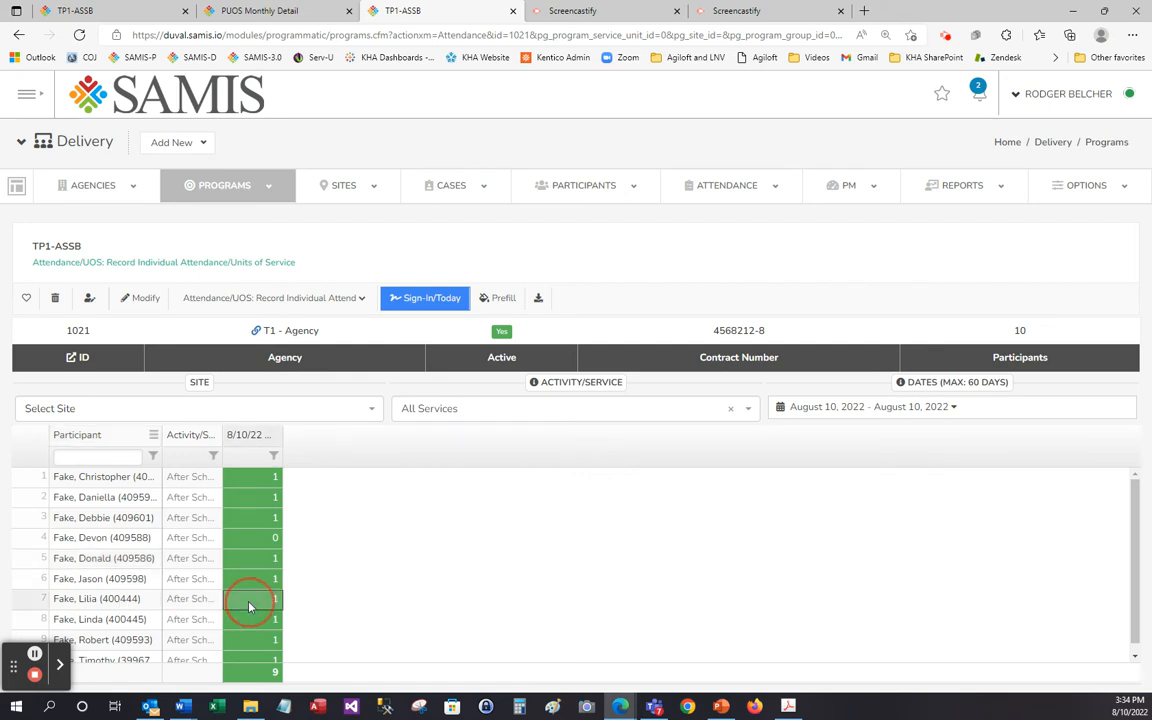
pyautogui.press('BackSpace')
pyautogui.press('Return')
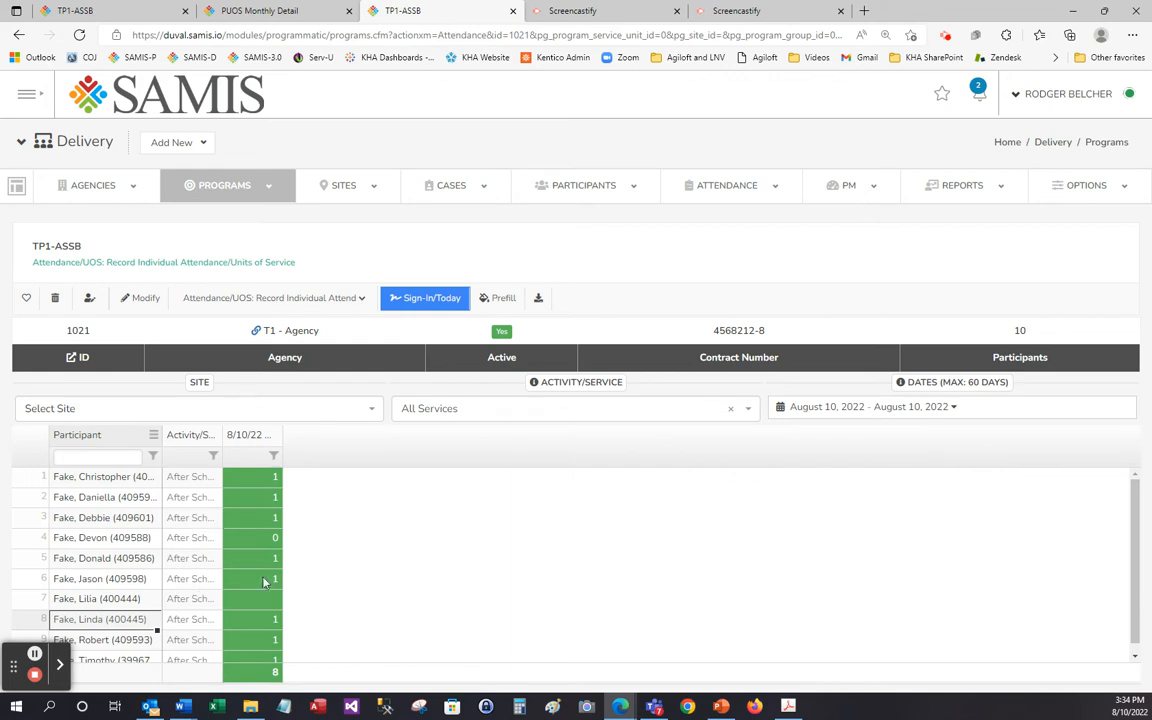
# Enter 0 in the seventh participant's blank 8/10/22 attendance cell.
pyautogui.scroll(-1, 397, 615)
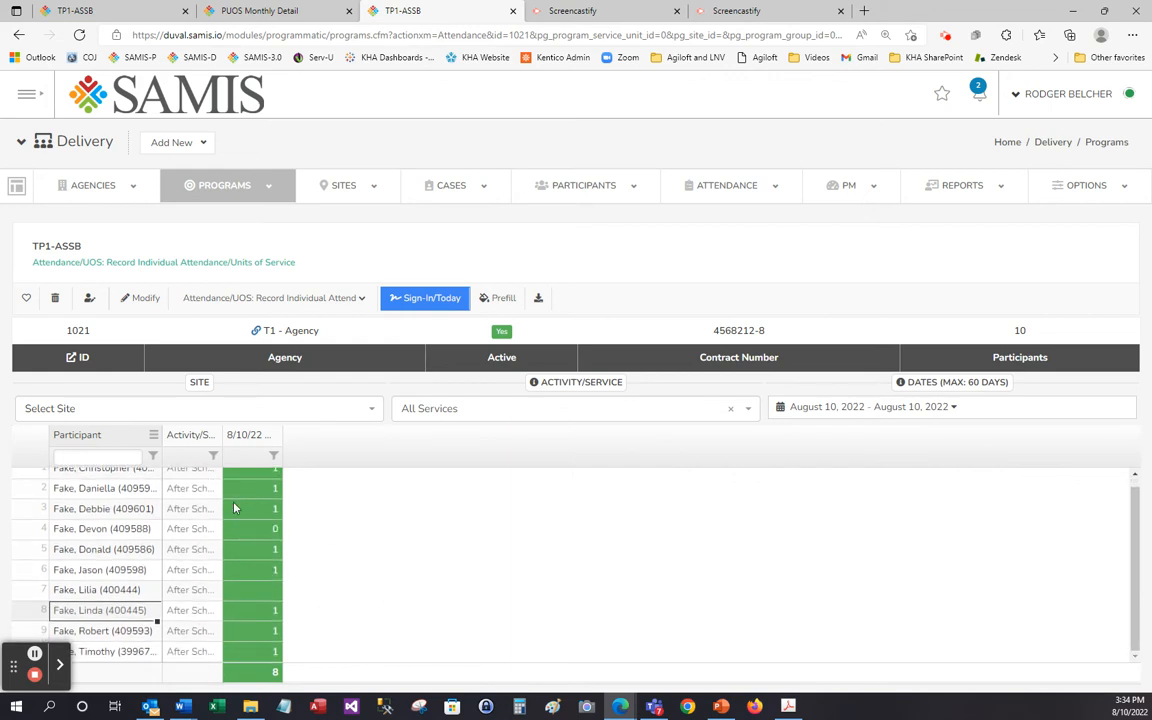
pyautogui.scroll(1, 340, 578)
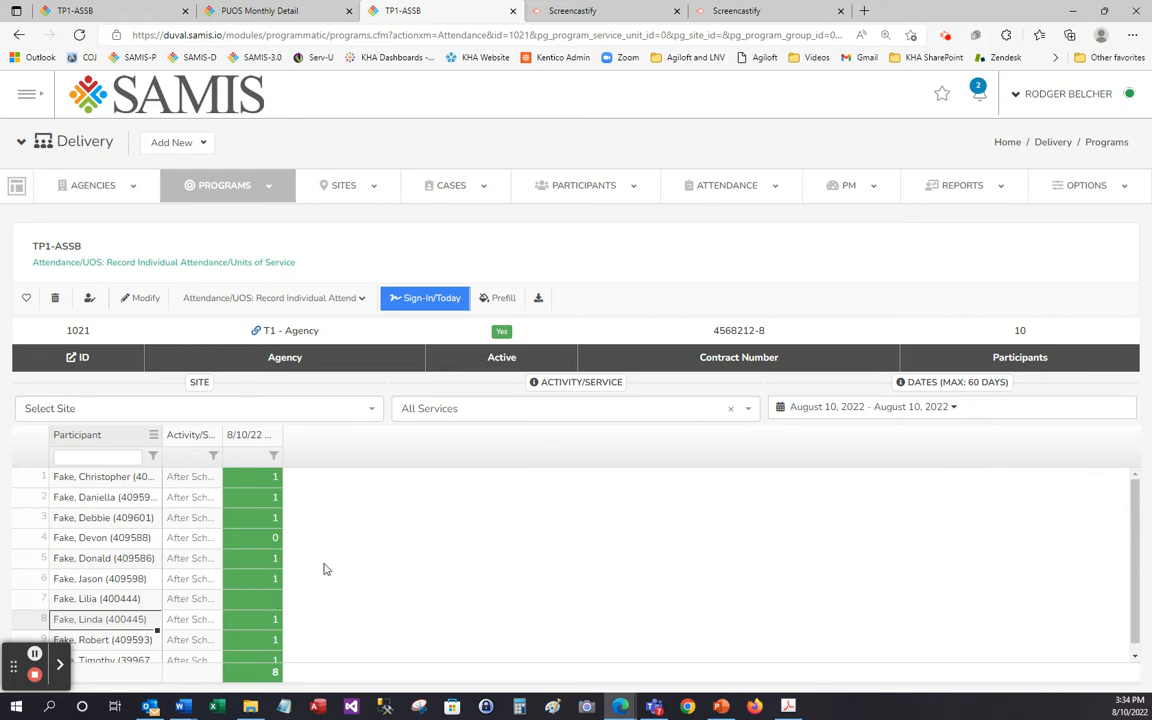
pyautogui.scroll(-1, 380, 572)
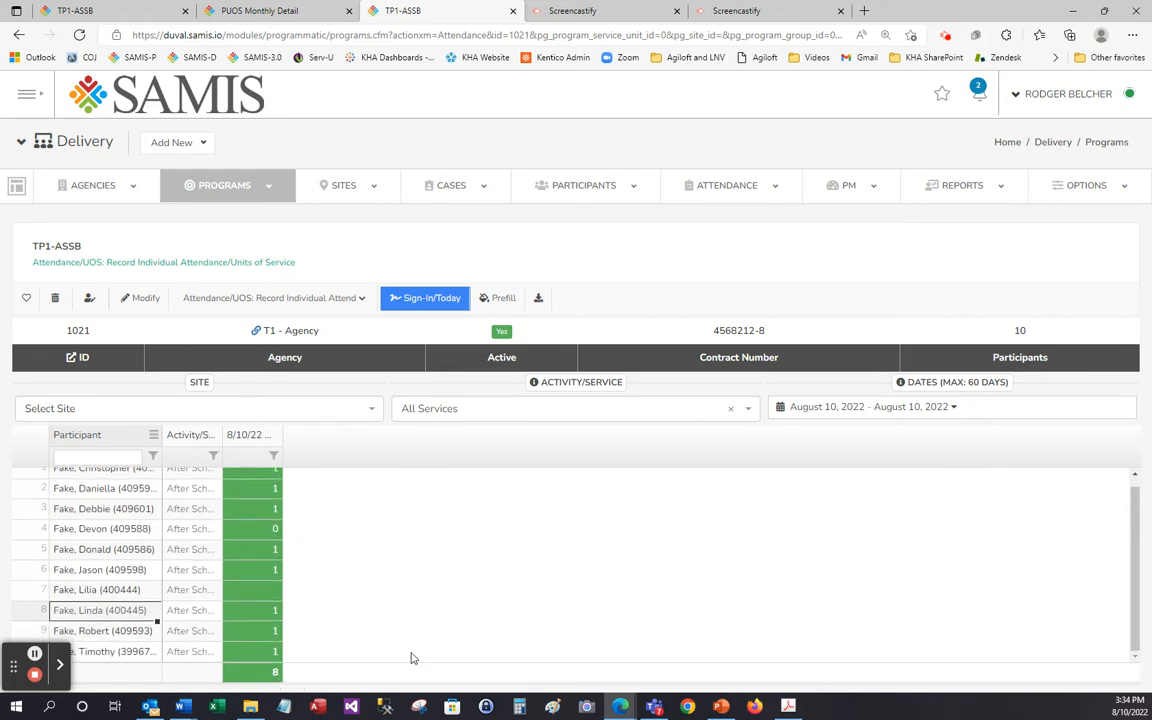
pyautogui.click(264, 590)
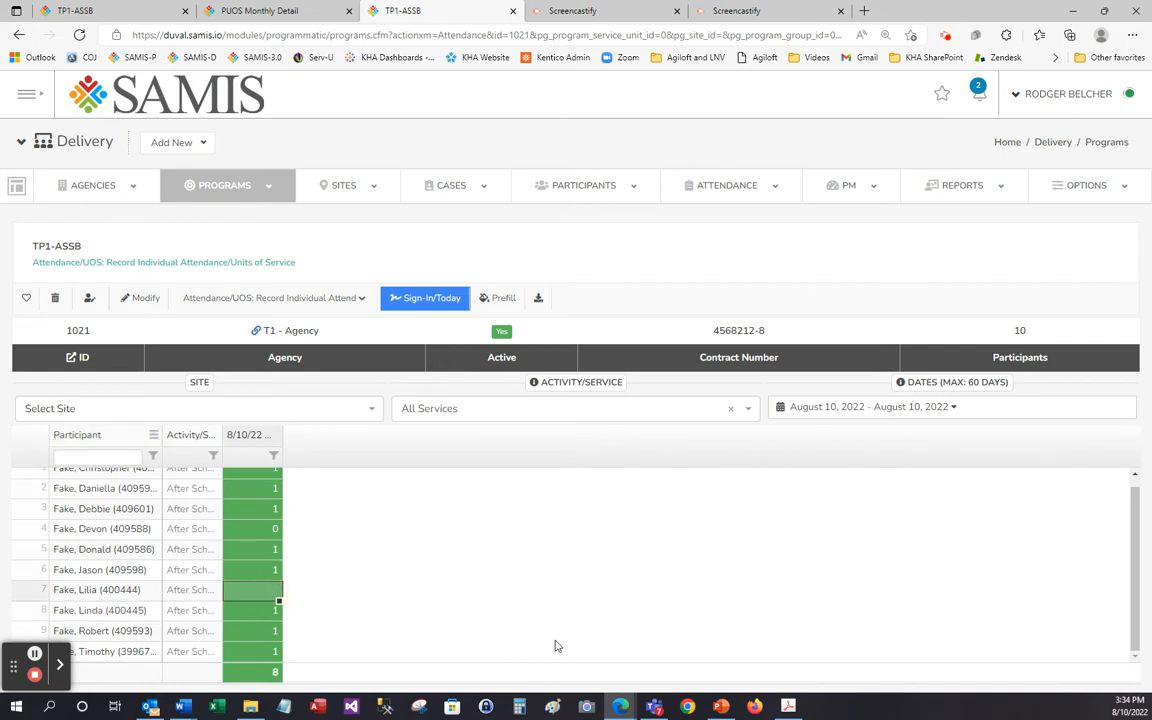
pyautogui.write('0')
pyautogui.press('Return')
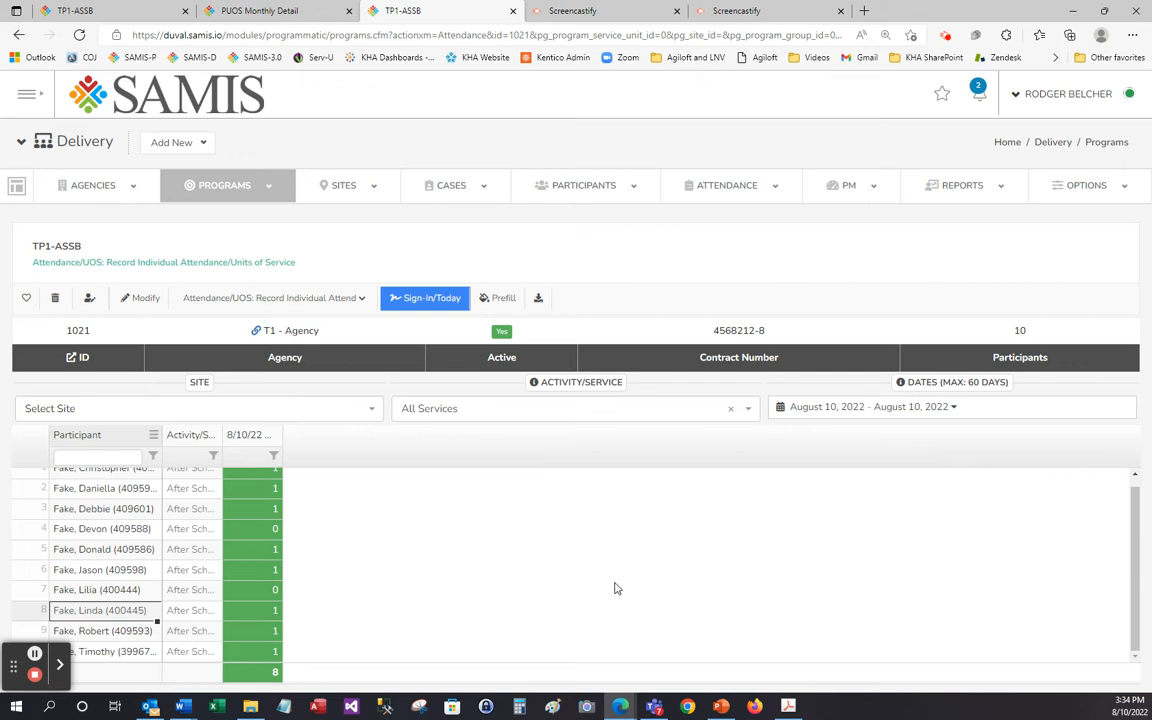
# Show last week's attendance and fill 1 for the first eight participants on 8/4/22 and 8/5/22.
pyautogui.click(955, 409)
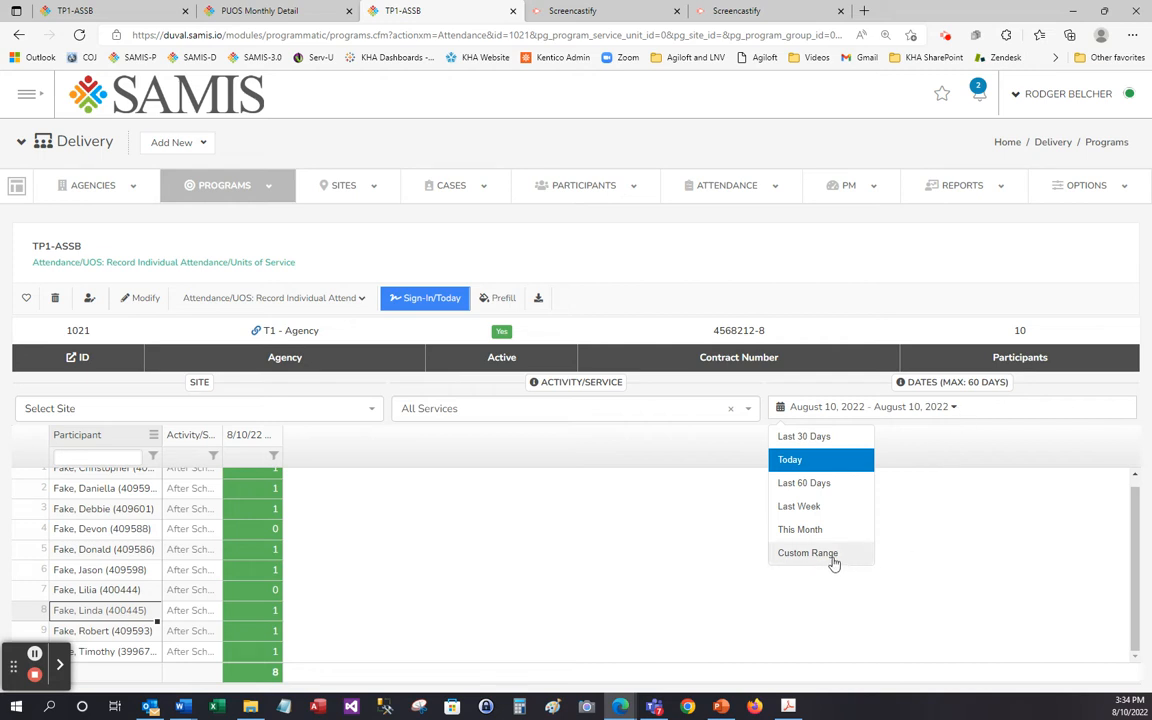
pyautogui.click(822, 507)
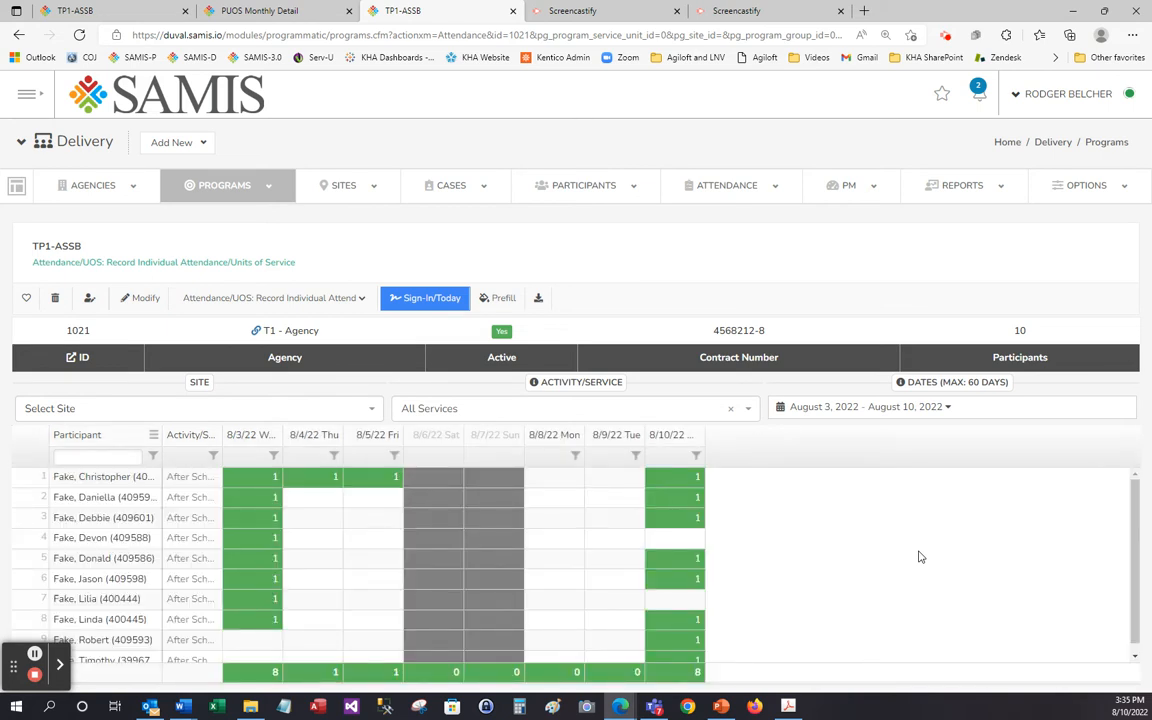
pyautogui.click(322, 481)
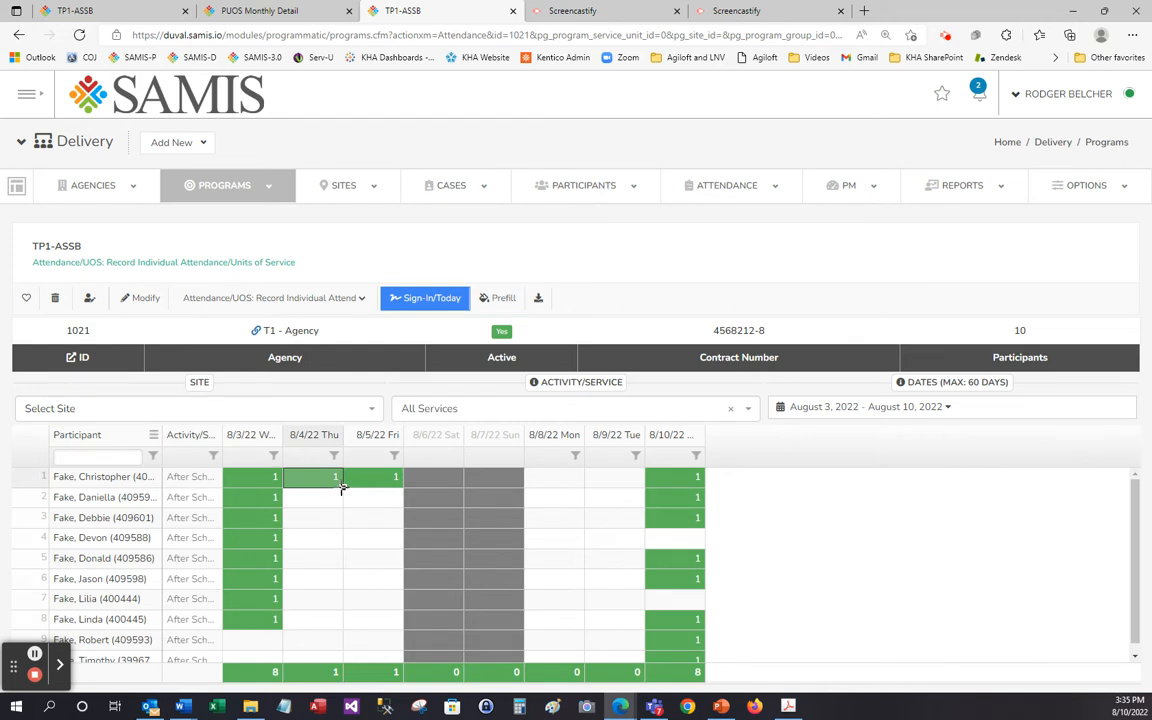
pyautogui.click(341, 488)
pyautogui.moveTo(341, 488); pyautogui.dragTo(341, 627)
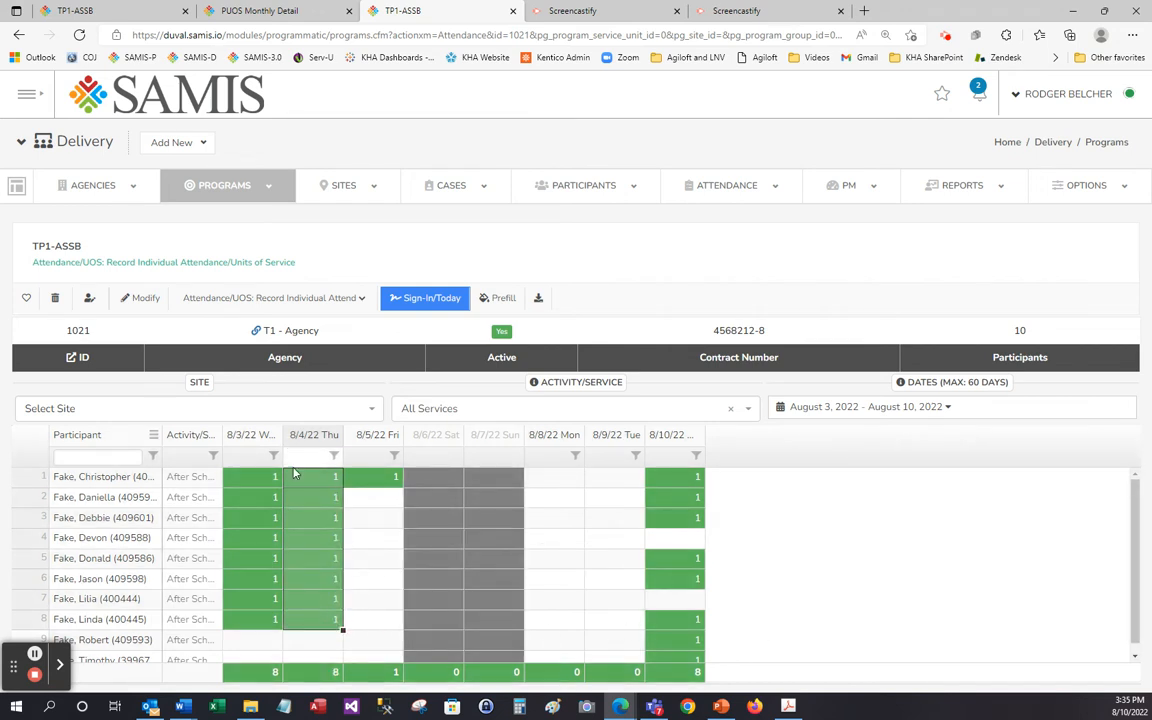
pyautogui.moveTo(342, 630); pyautogui.dragTo(390, 630)
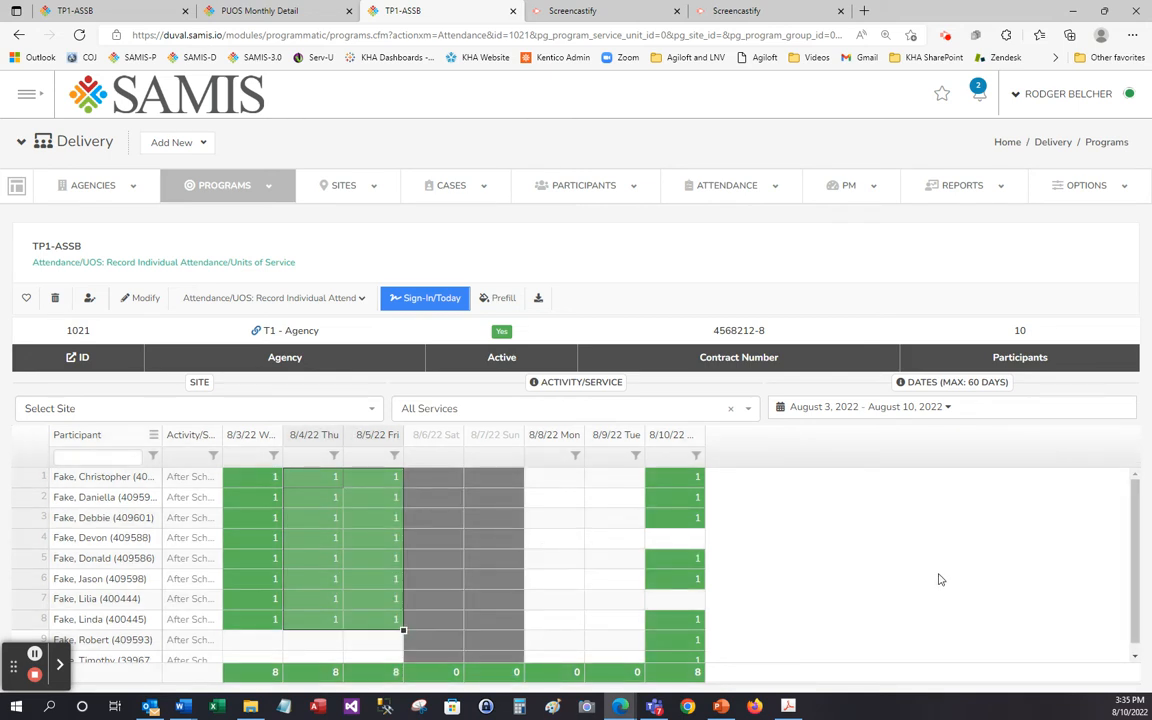
# Set the fifth participant's attendance for 8/5/22 to 0.
pyautogui.click(367, 556)
pyautogui.write('0')
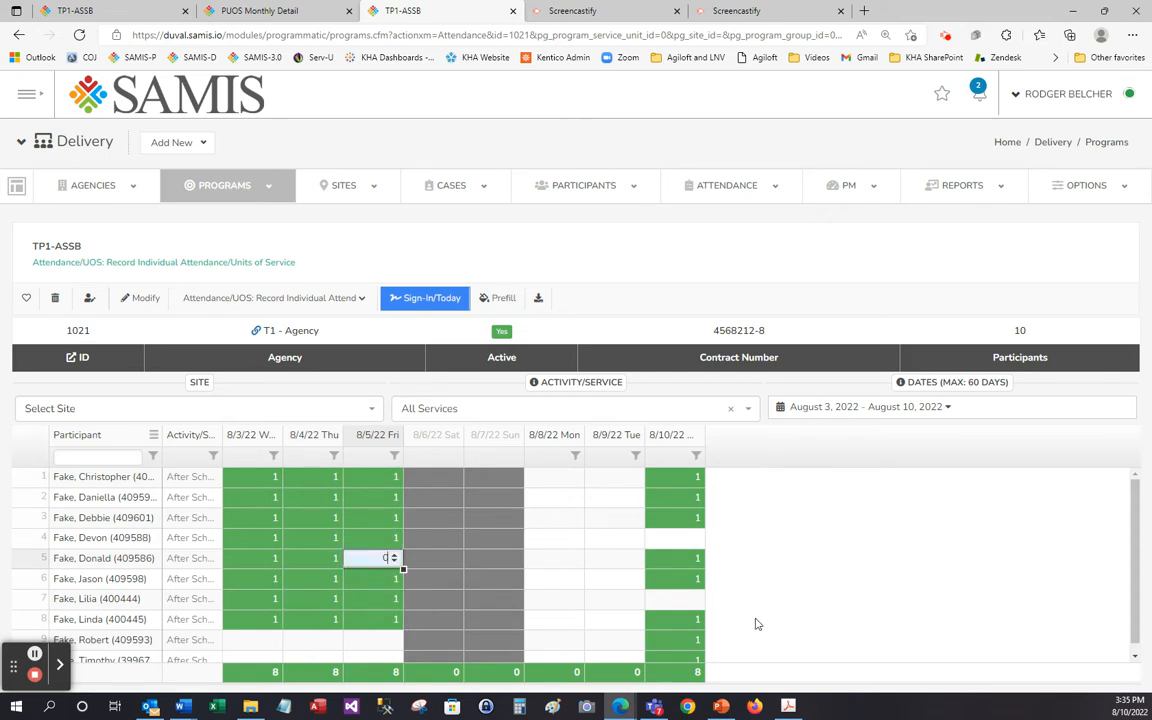
pyautogui.press('Tab')
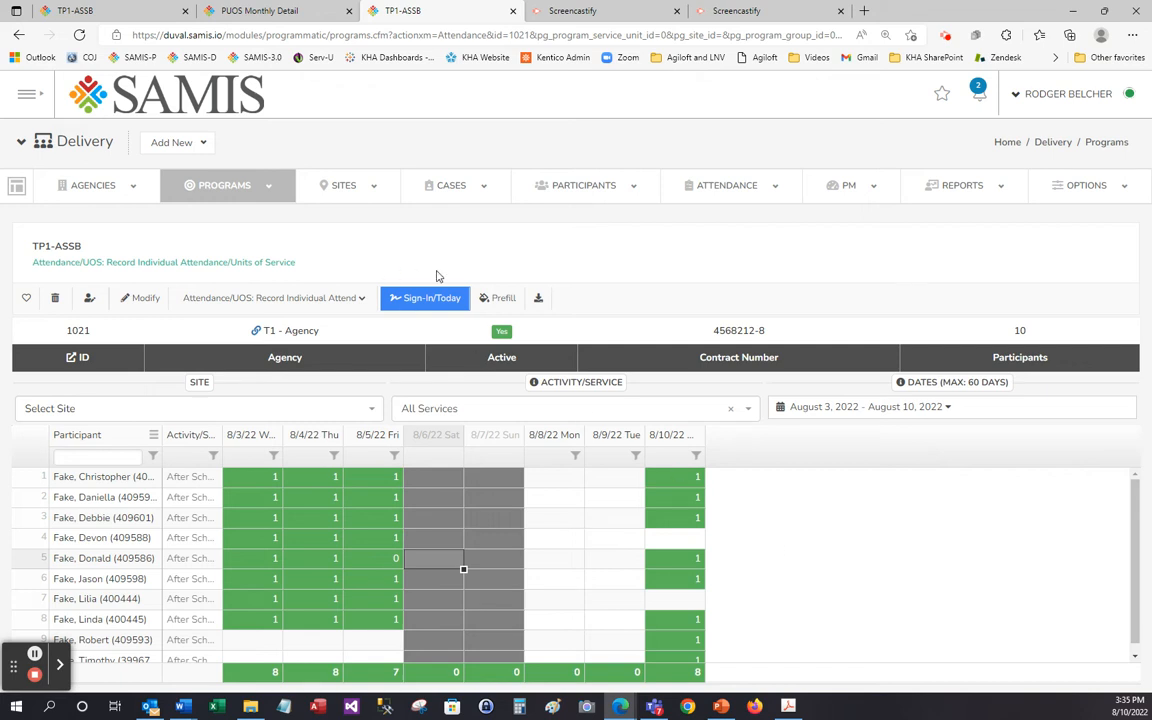
# Open the Prefill prompt and cancel it, and limit the attendance grid to Today.
pyautogui.click(512, 300)
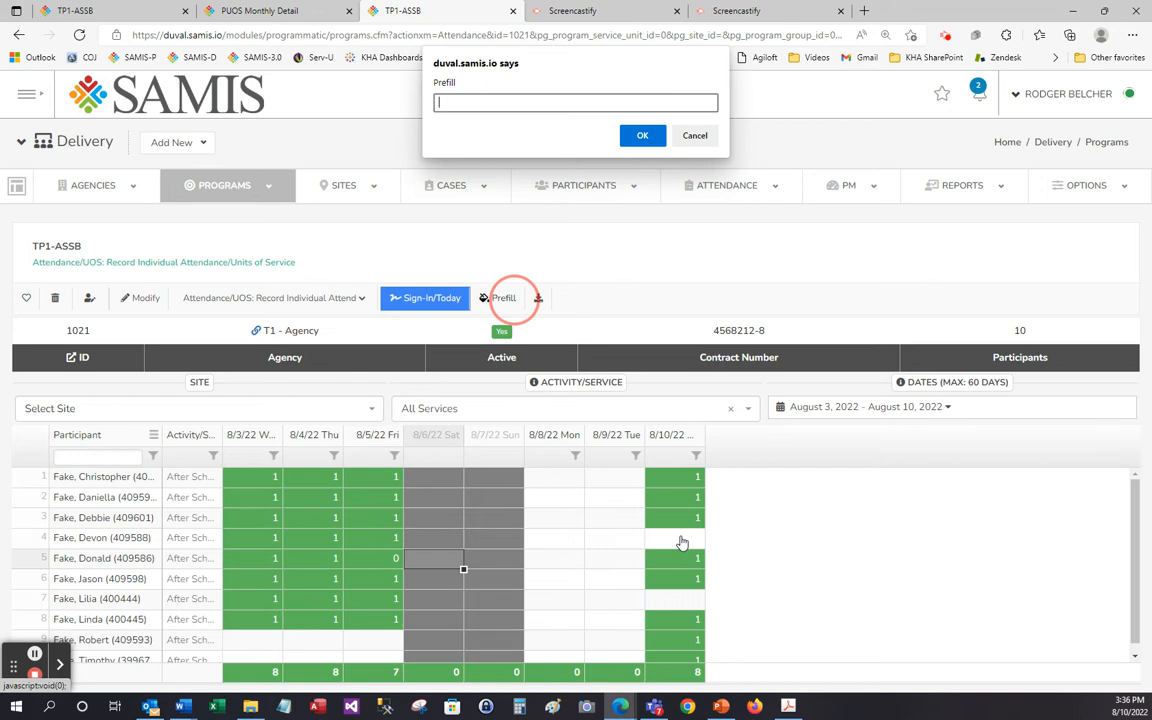
pyautogui.click(692, 138)
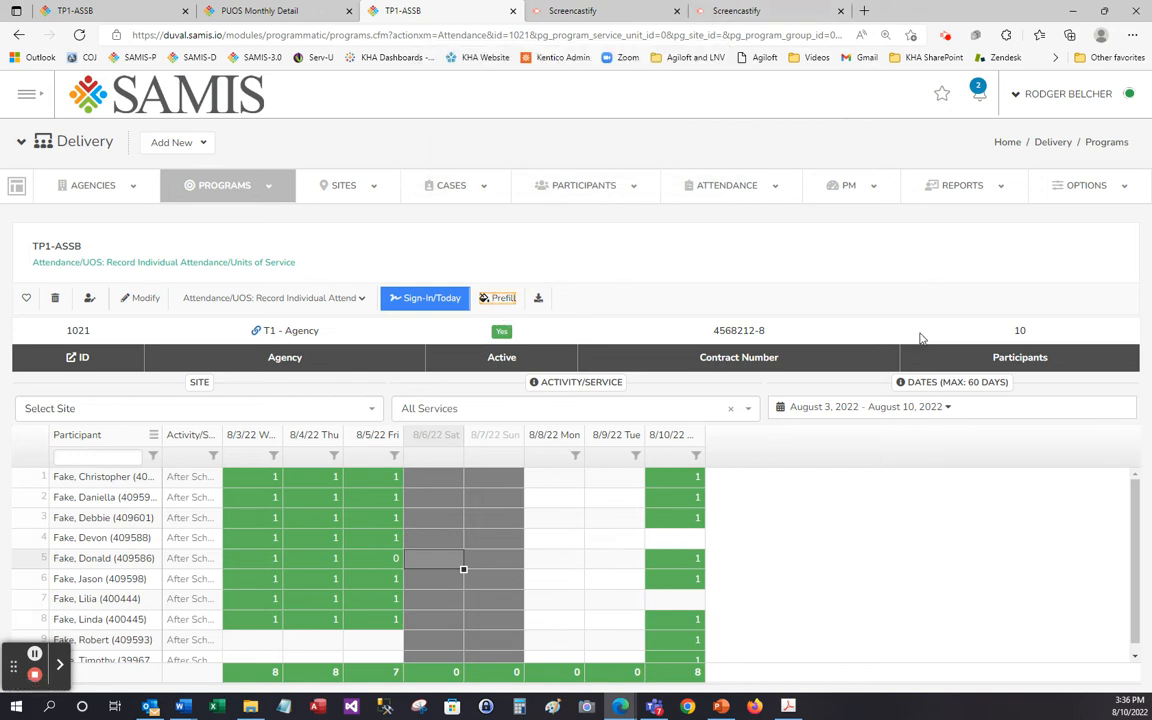
pyautogui.click(932, 414)
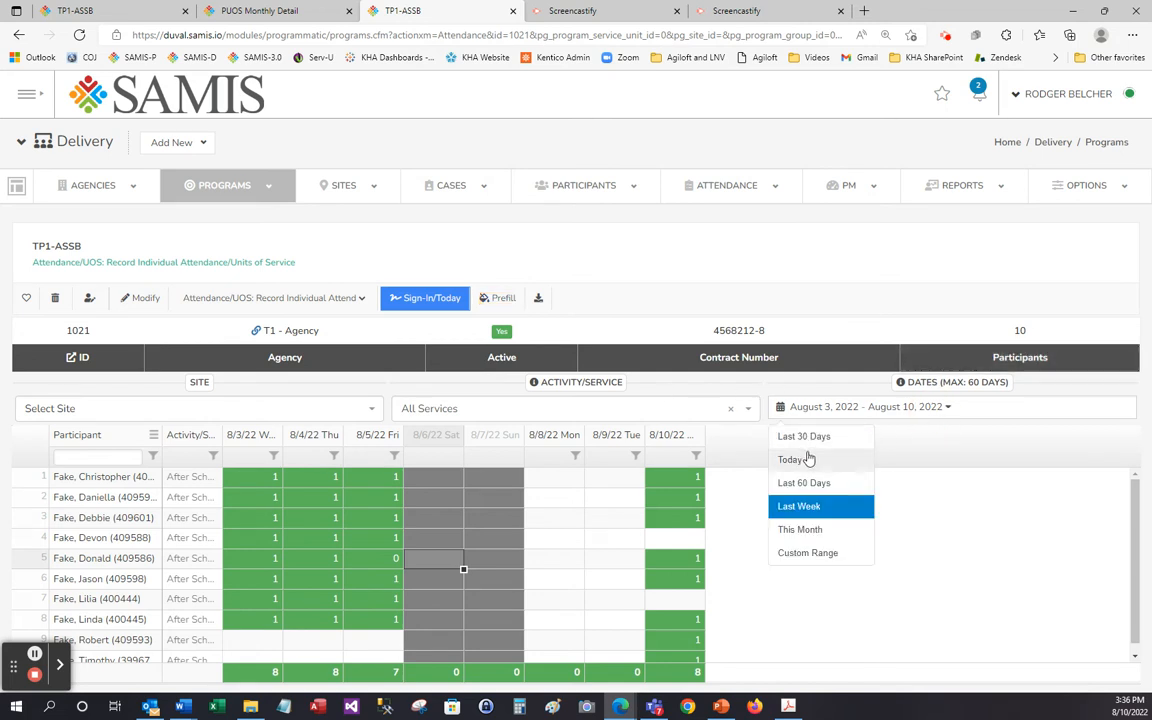
pyautogui.click(810, 462)
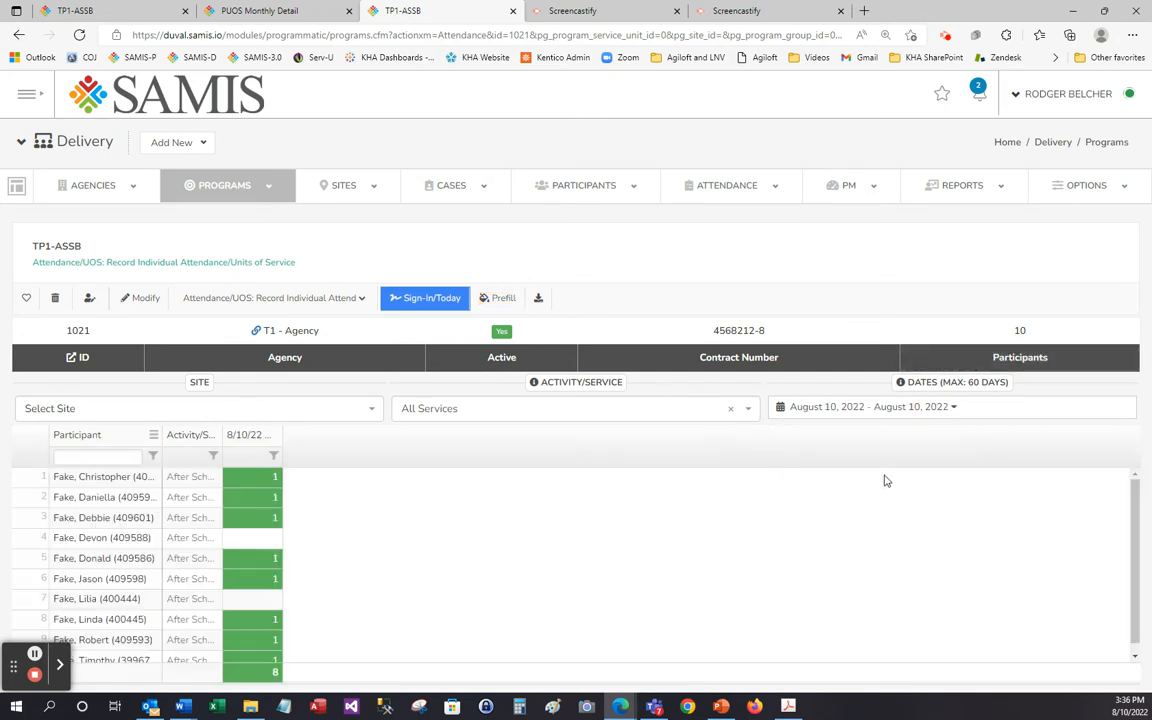
# Show the attendance grid for the custom date range August 9, 2022 to August 10, 2022.
pyautogui.click(895, 410)
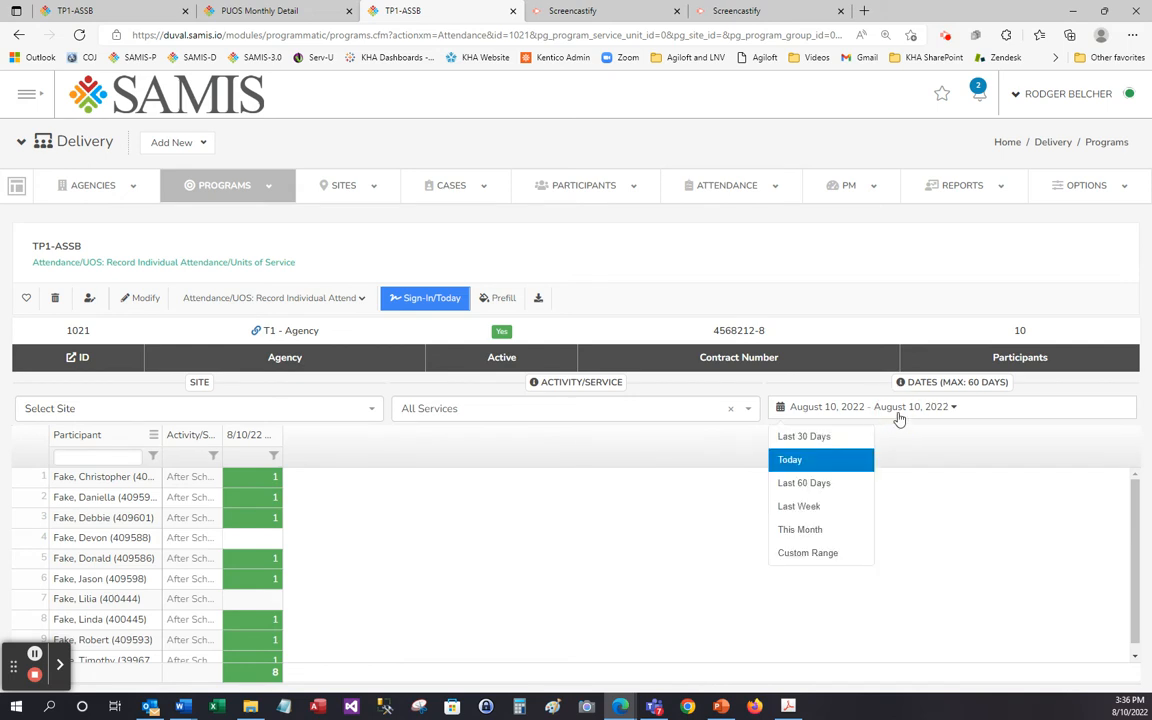
pyautogui.click(836, 551)
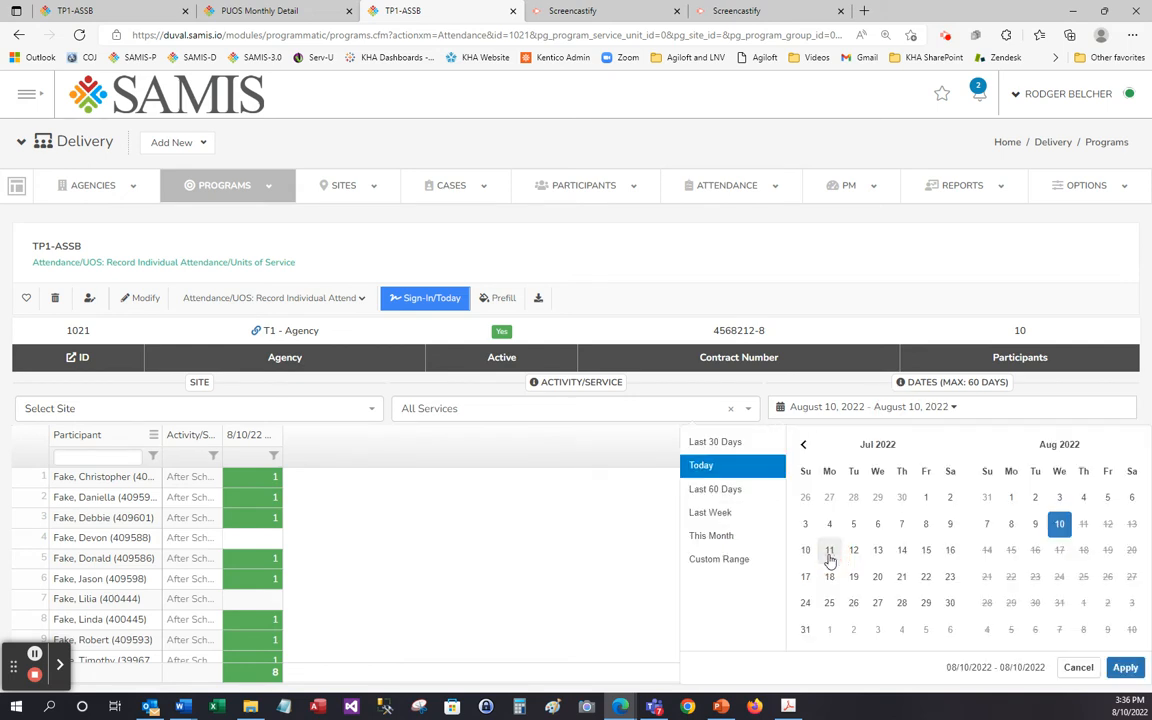
pyautogui.click(1059, 526)
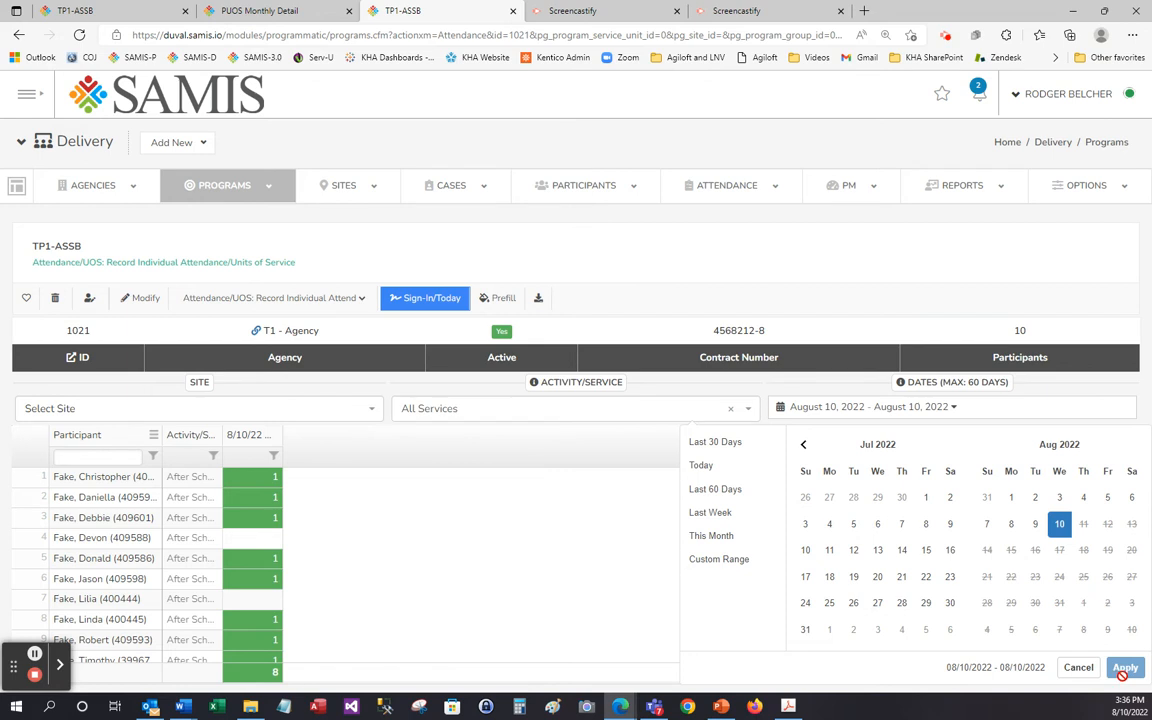
pyautogui.click(1035, 525)
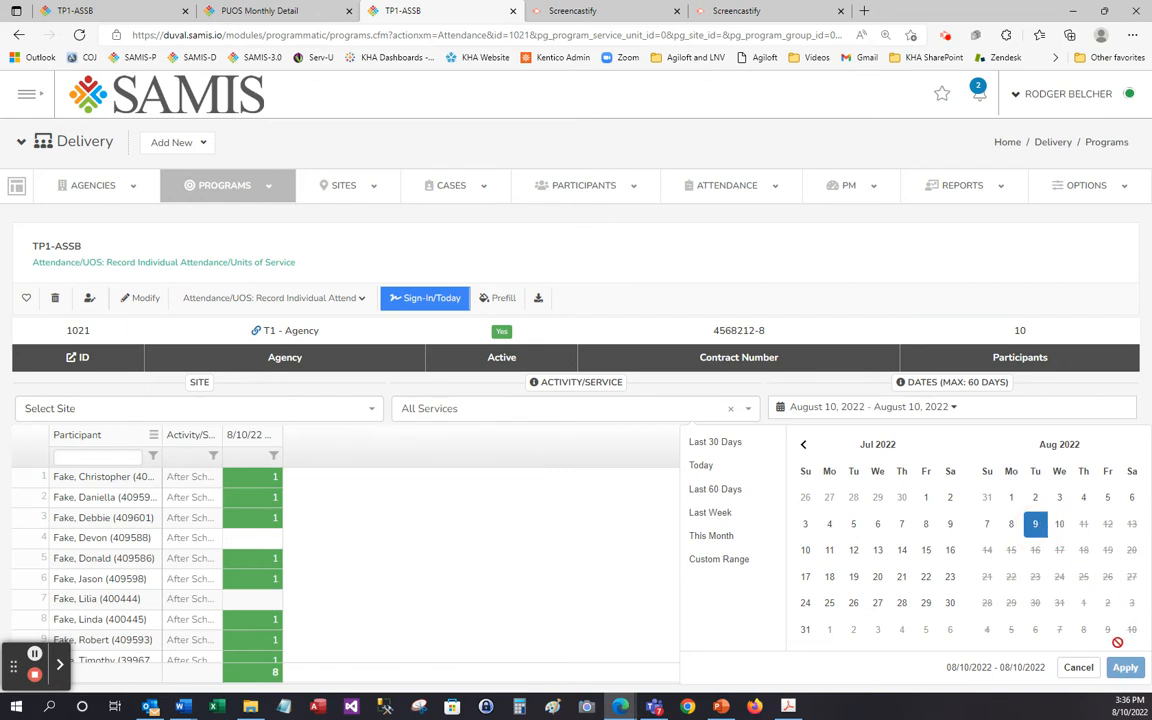
pyautogui.click(1058, 525)
pyautogui.click(1124, 667)
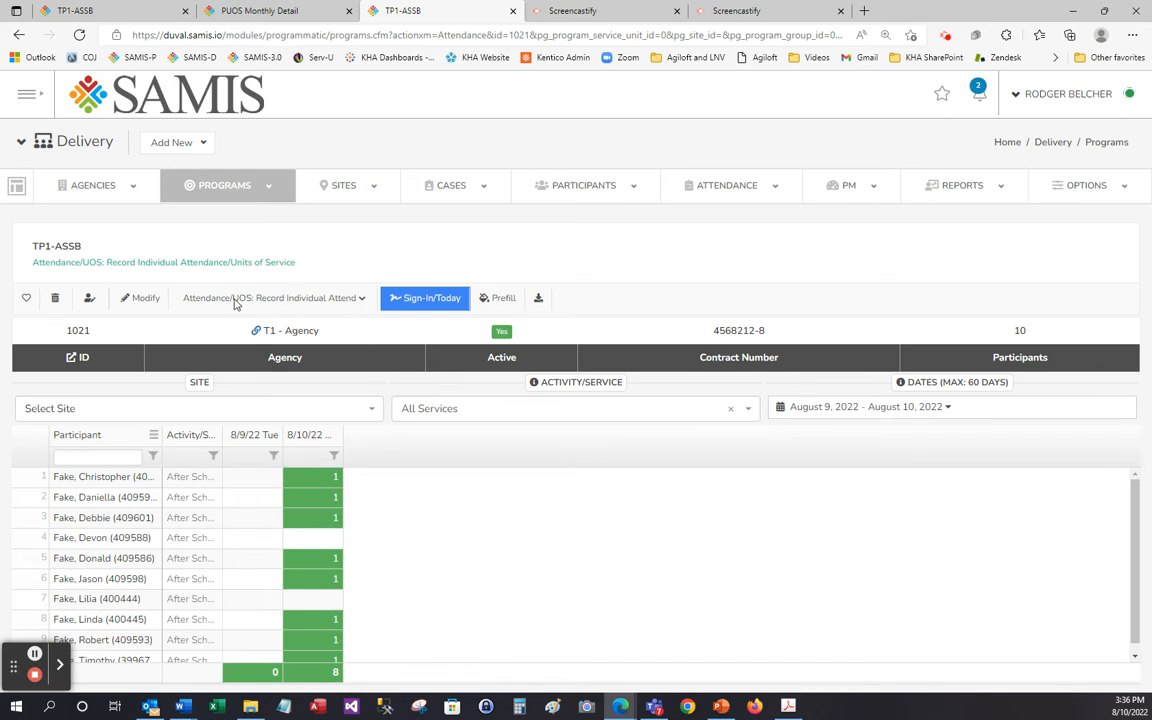
# Go to the program's details and open its Closed Dates calendar.
pyautogui.click(271, 300)
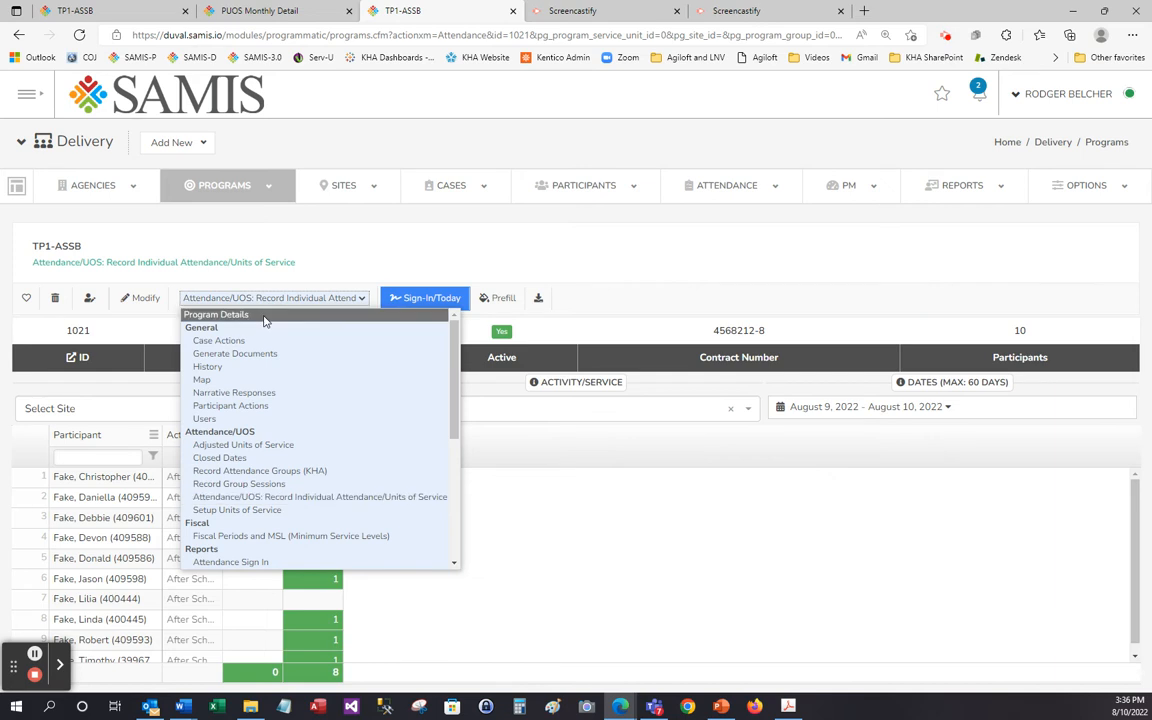
pyautogui.click(268, 310)
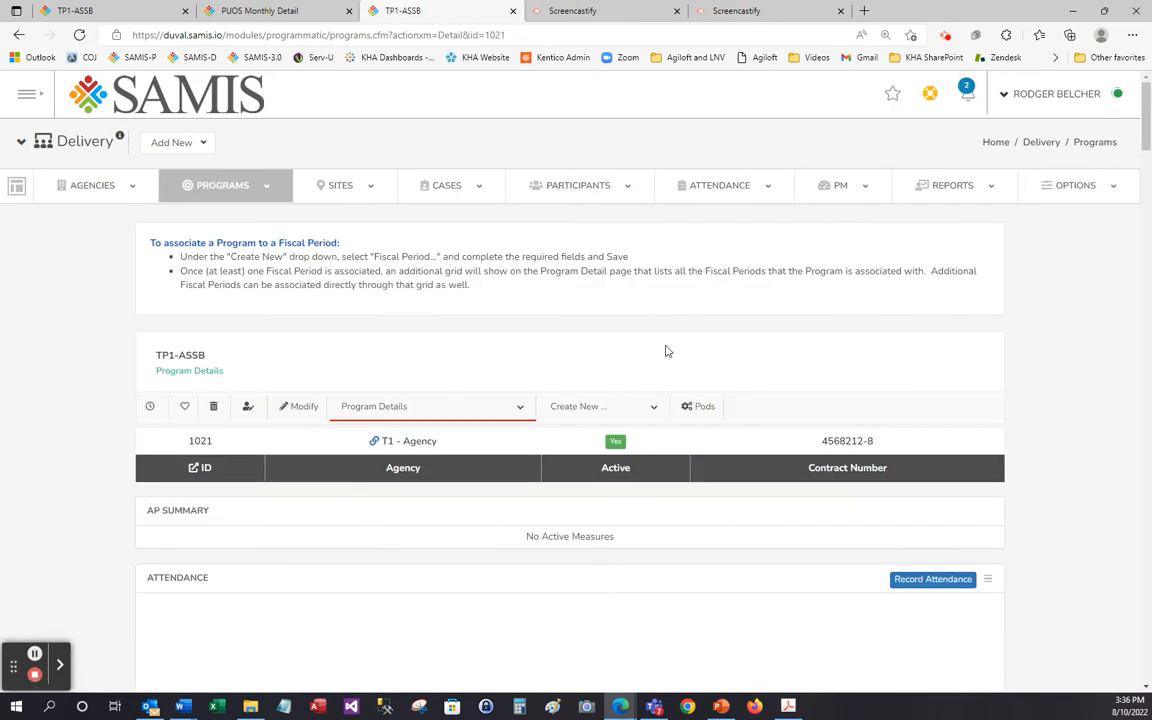
pyautogui.click(520, 408)
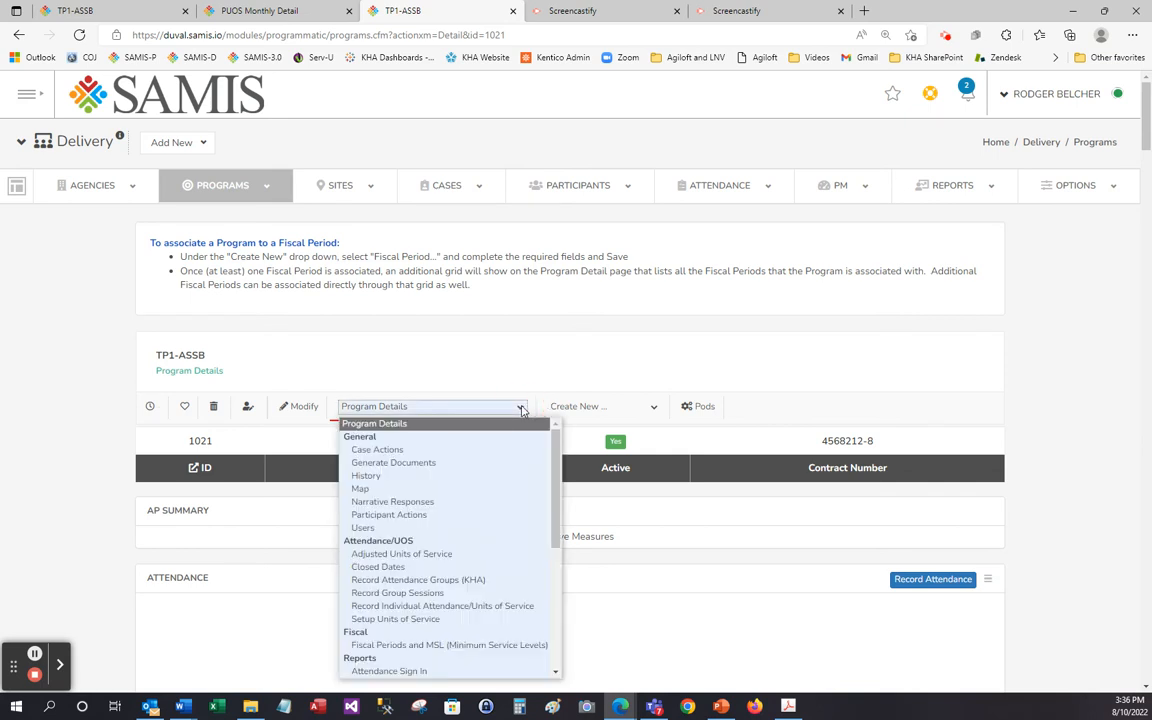
pyautogui.click(493, 570)
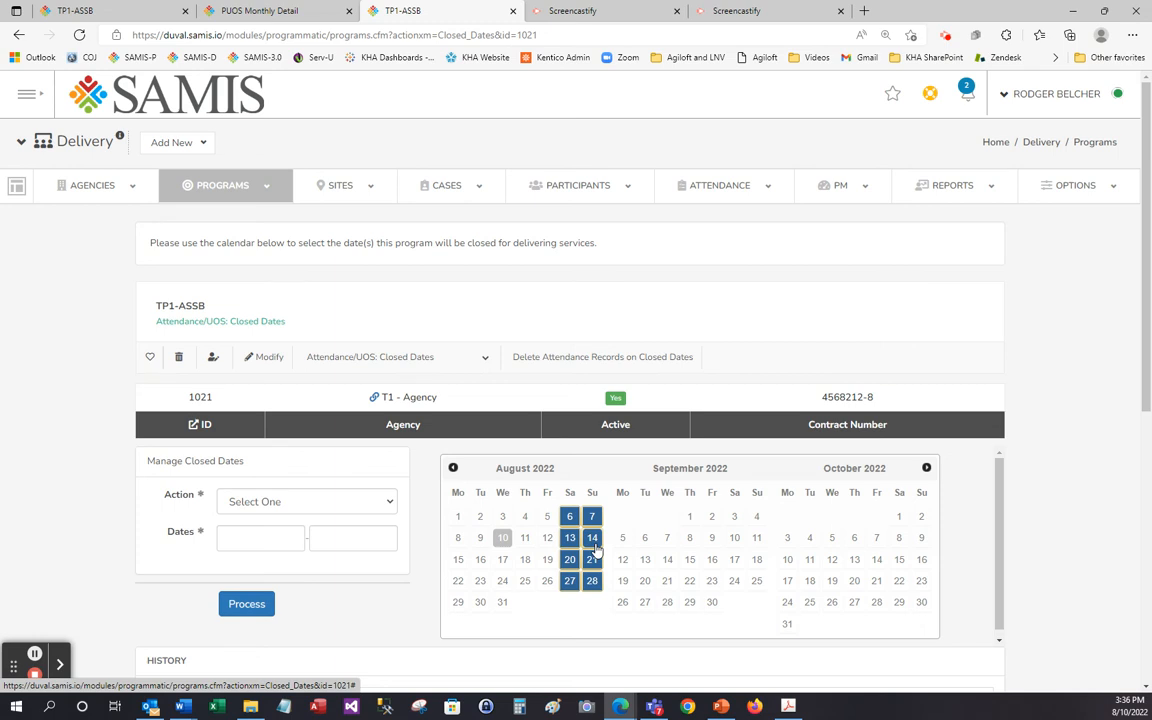
# Return through the program details to Record Individual Attendance/Units of Service and show only today's attendance.
pyautogui.click(481, 358)
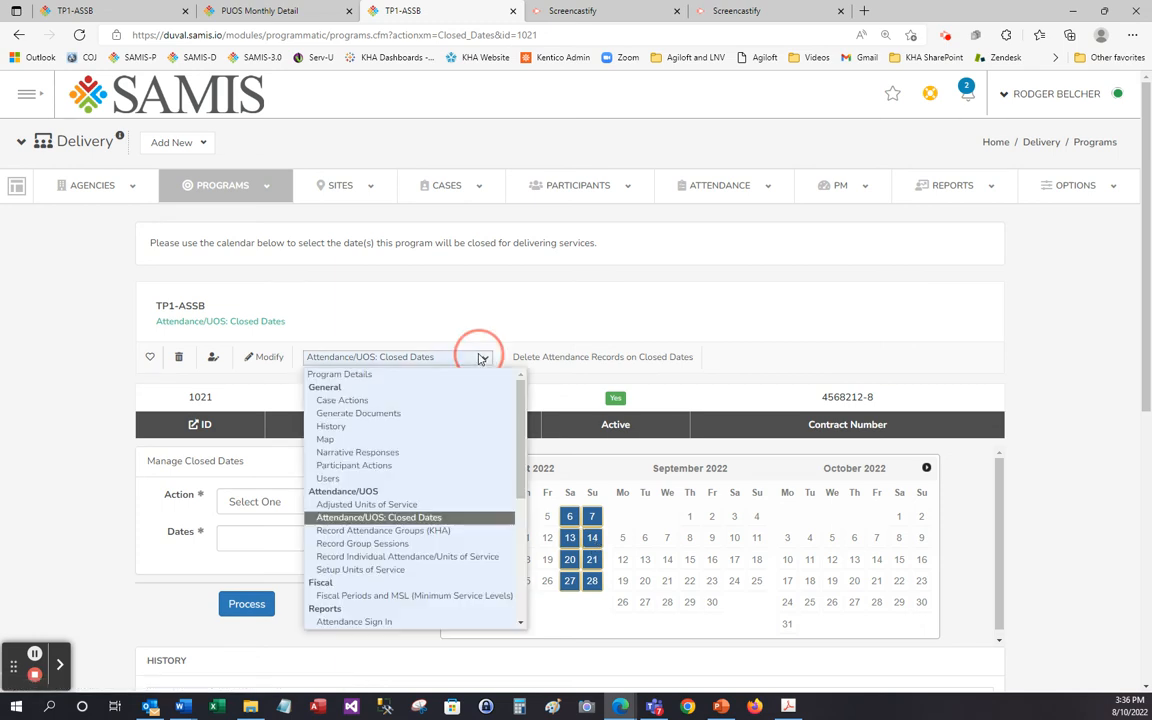
pyautogui.click(405, 377)
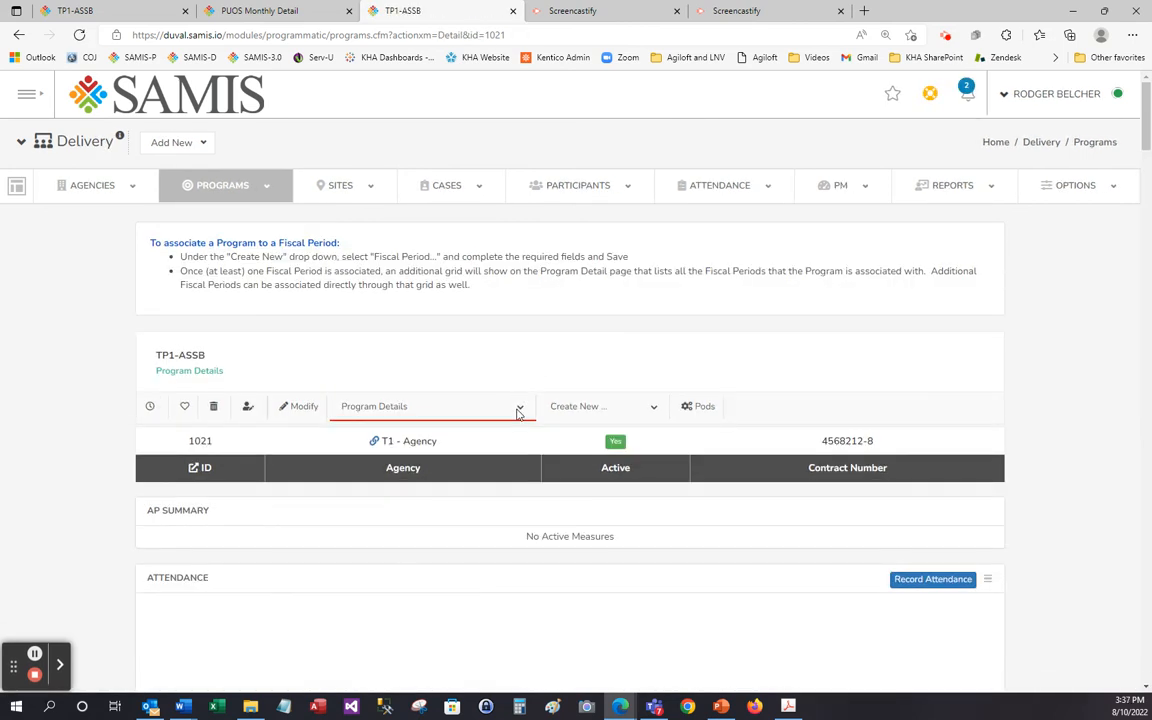
pyautogui.click(518, 411)
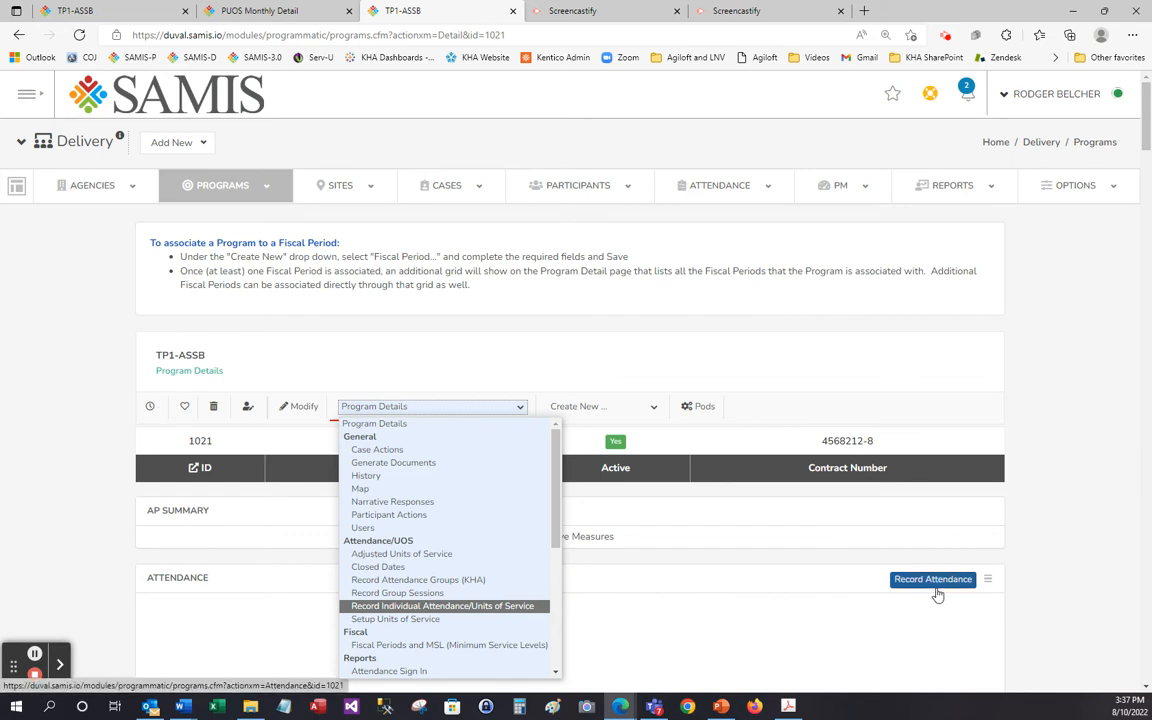
pyautogui.click(536, 607)
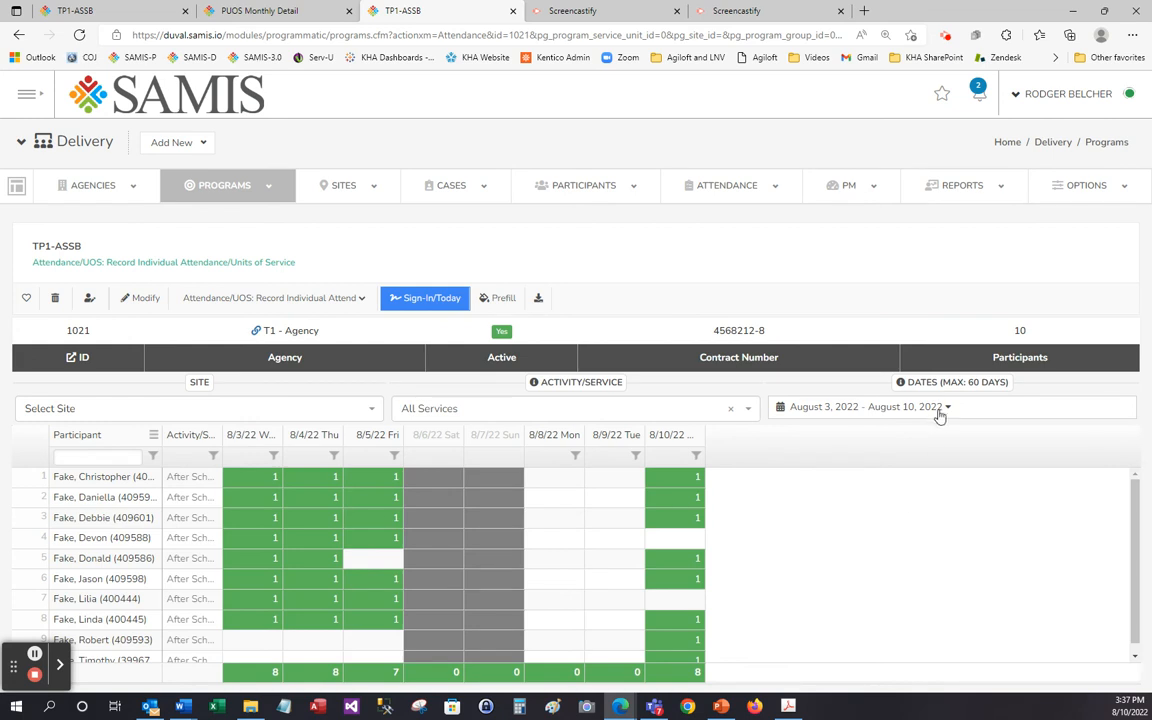
pyautogui.click(850, 407)
pyautogui.click(821, 461)
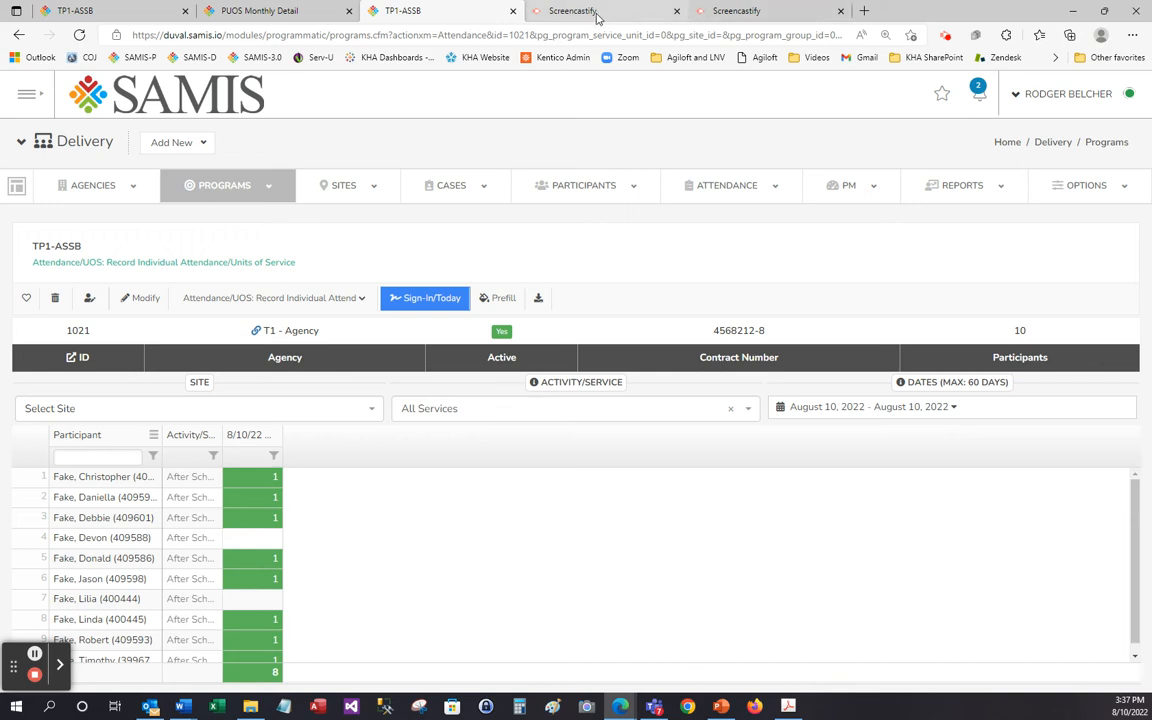
# Examine the daily units and totals per participant in the already open PUOS Monthly Detail report.
pyautogui.click(241, 13)
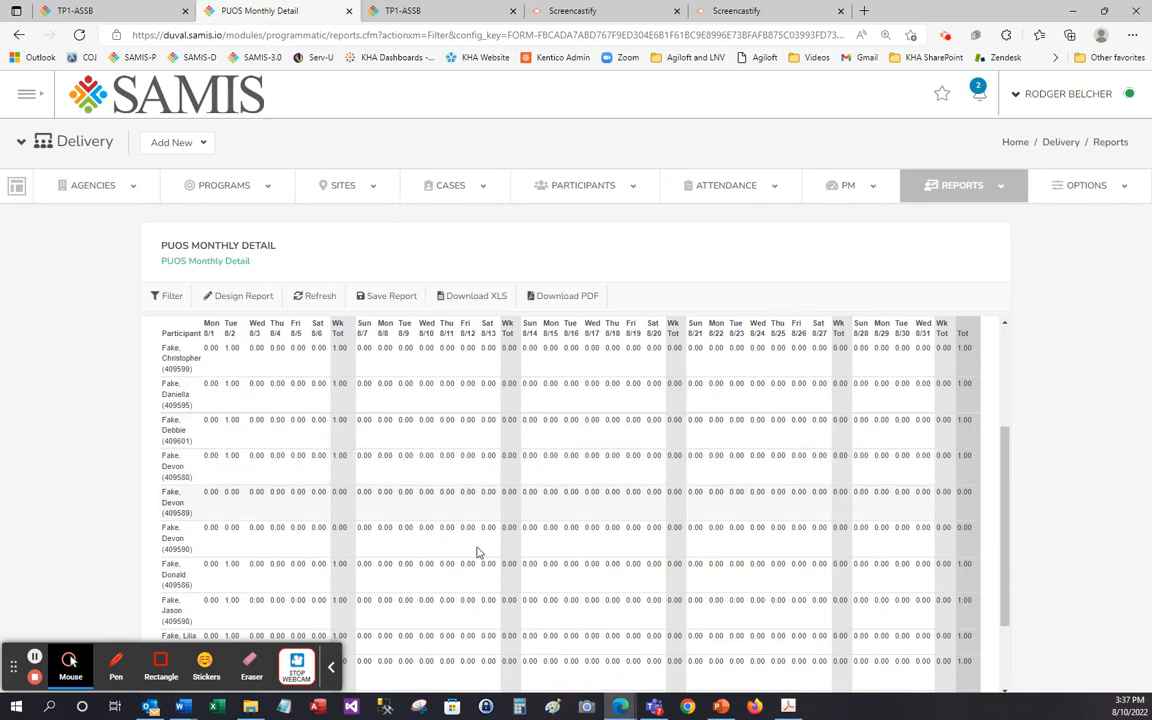
pyautogui.click(331, 677)
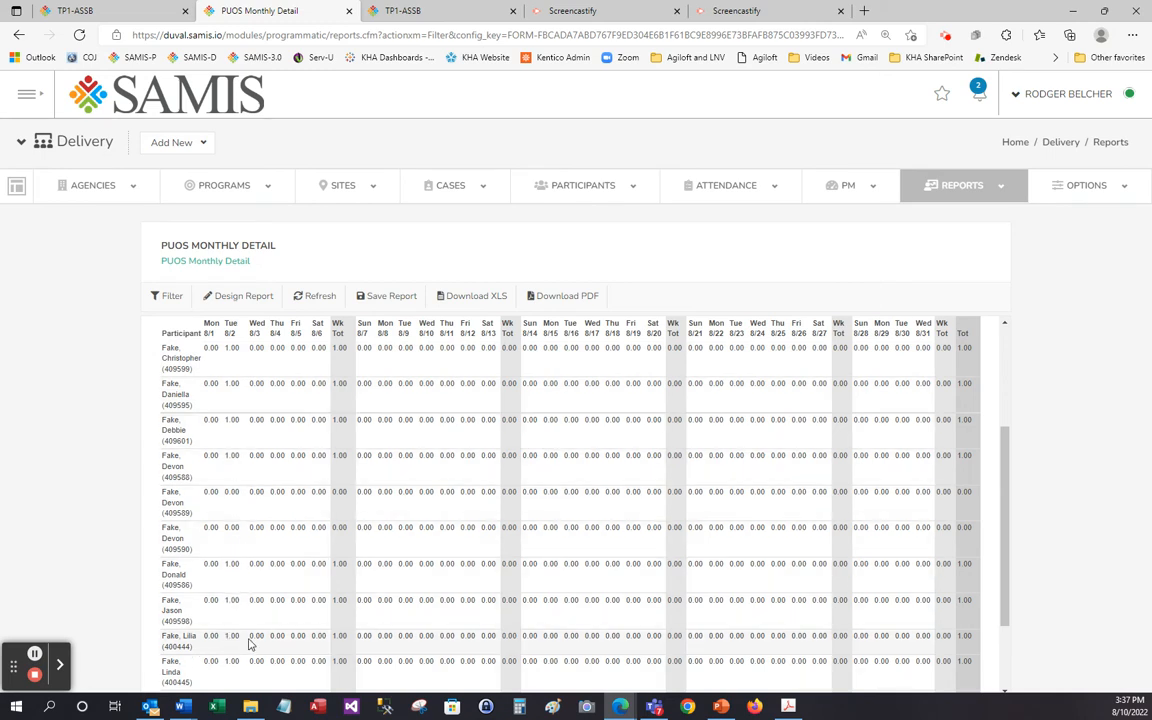
pyautogui.scroll(-2, 250, 600)
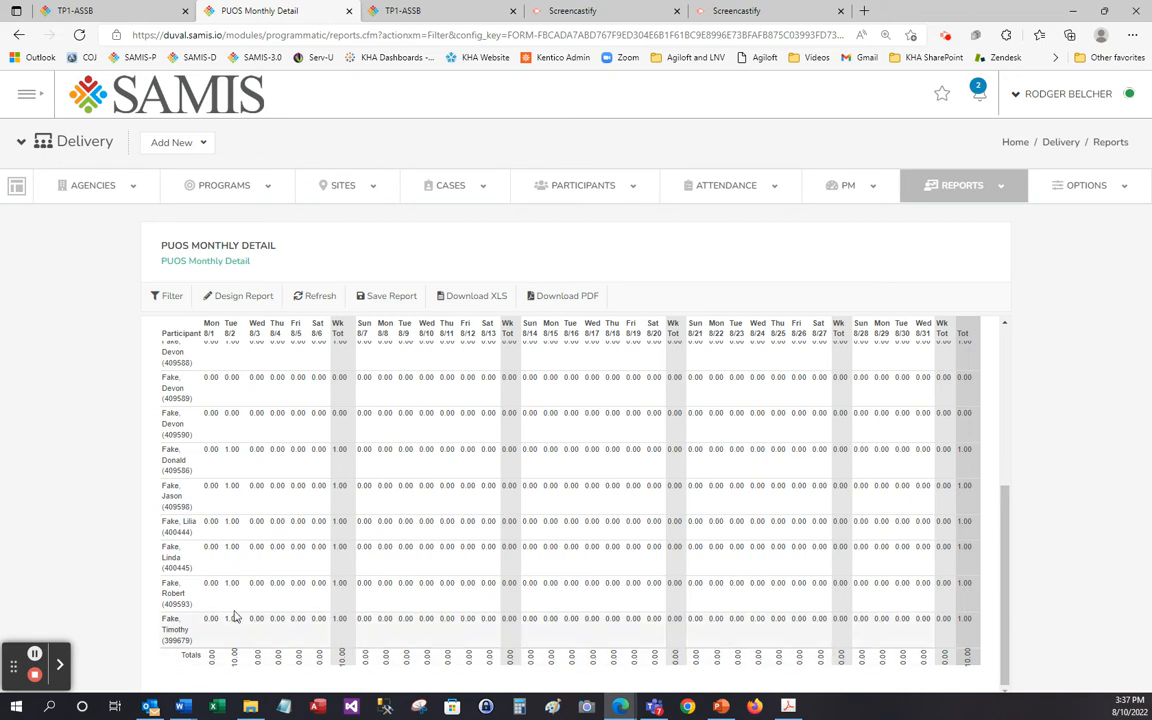
pyautogui.scroll(3, 260, 569)
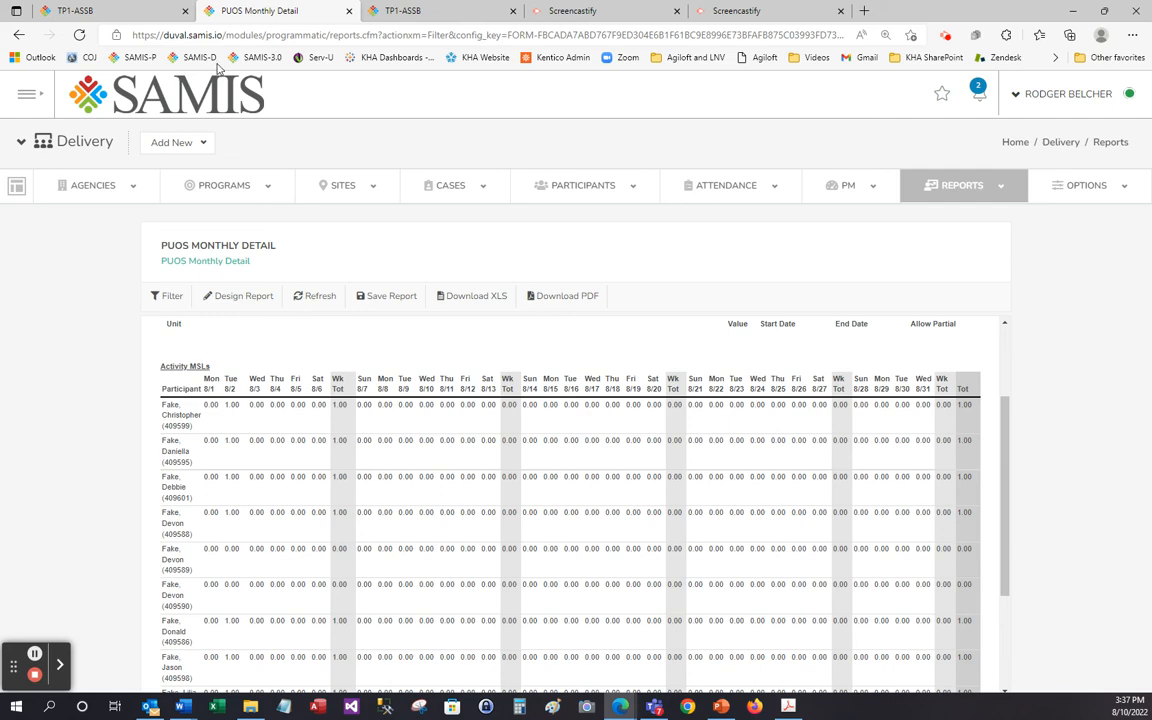
# Return to the TP1-ASSB program details page and open the recent UOS Activity report.
pyautogui.click(147, 10)
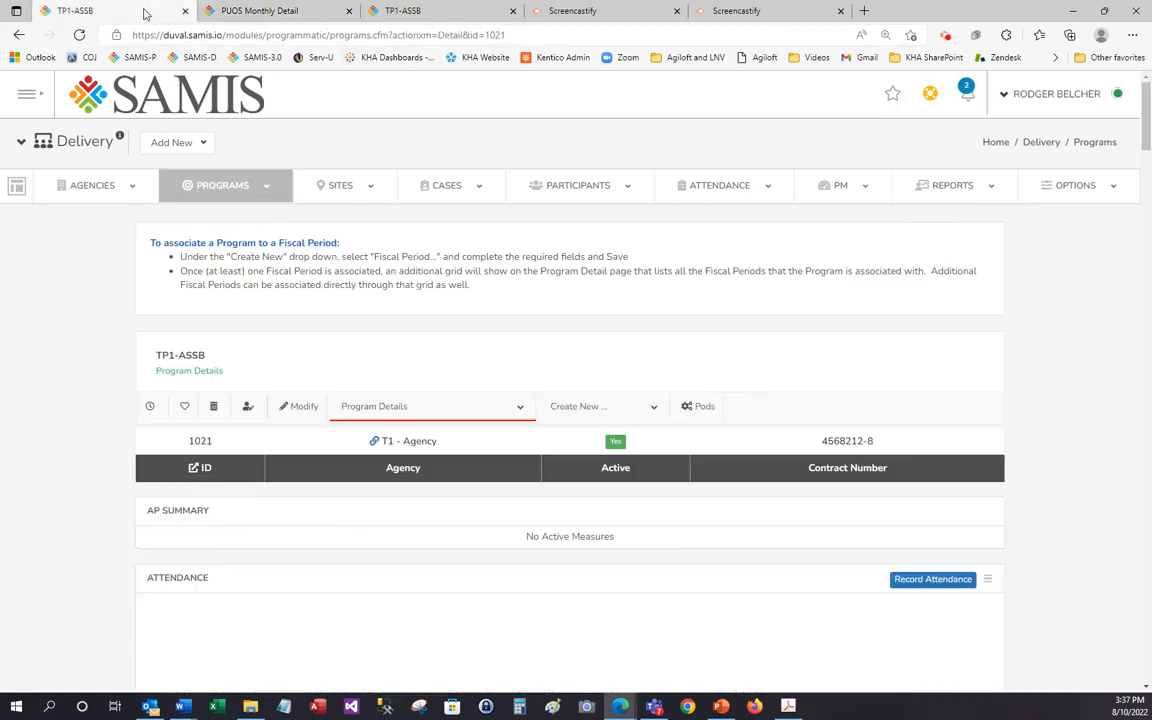
pyautogui.click(266, 16)
pyautogui.click(380, 14)
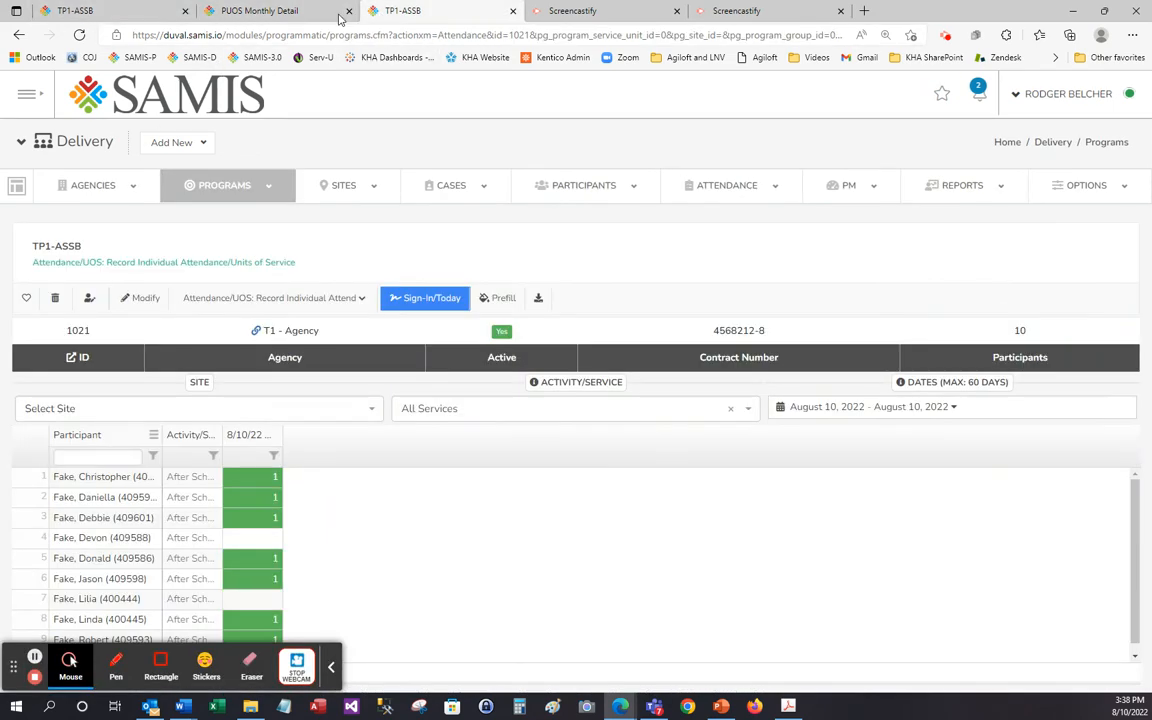
pyautogui.click(145, 10)
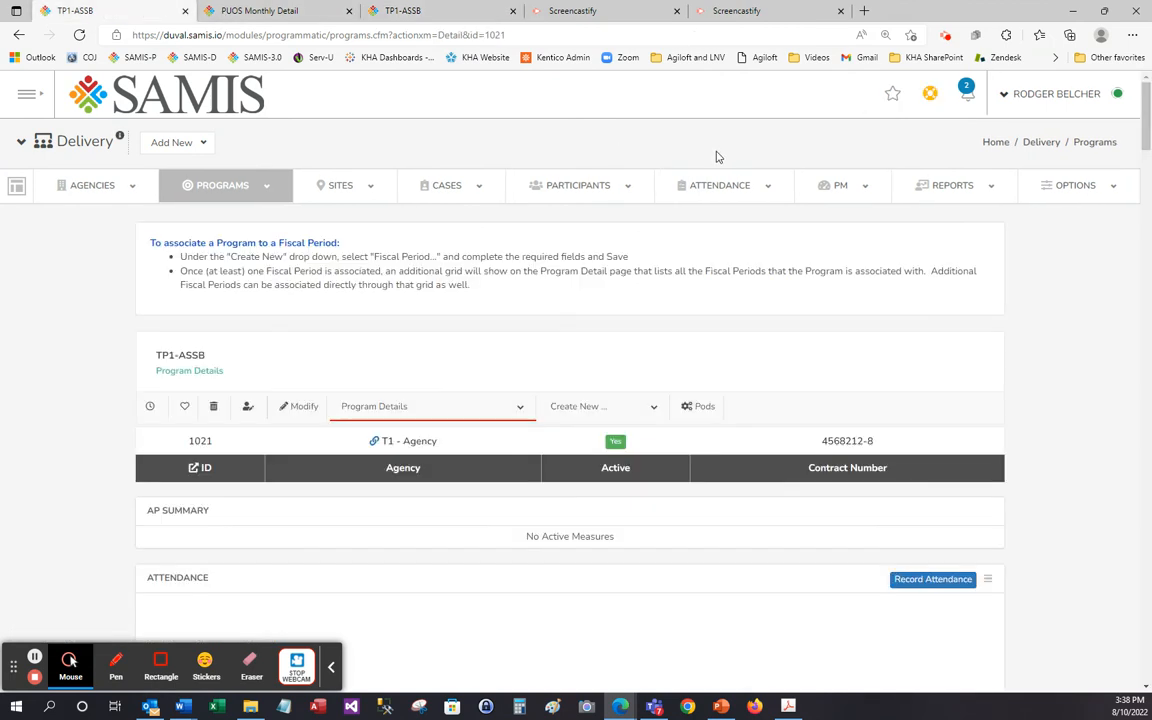
pyautogui.moveTo(753, 195)
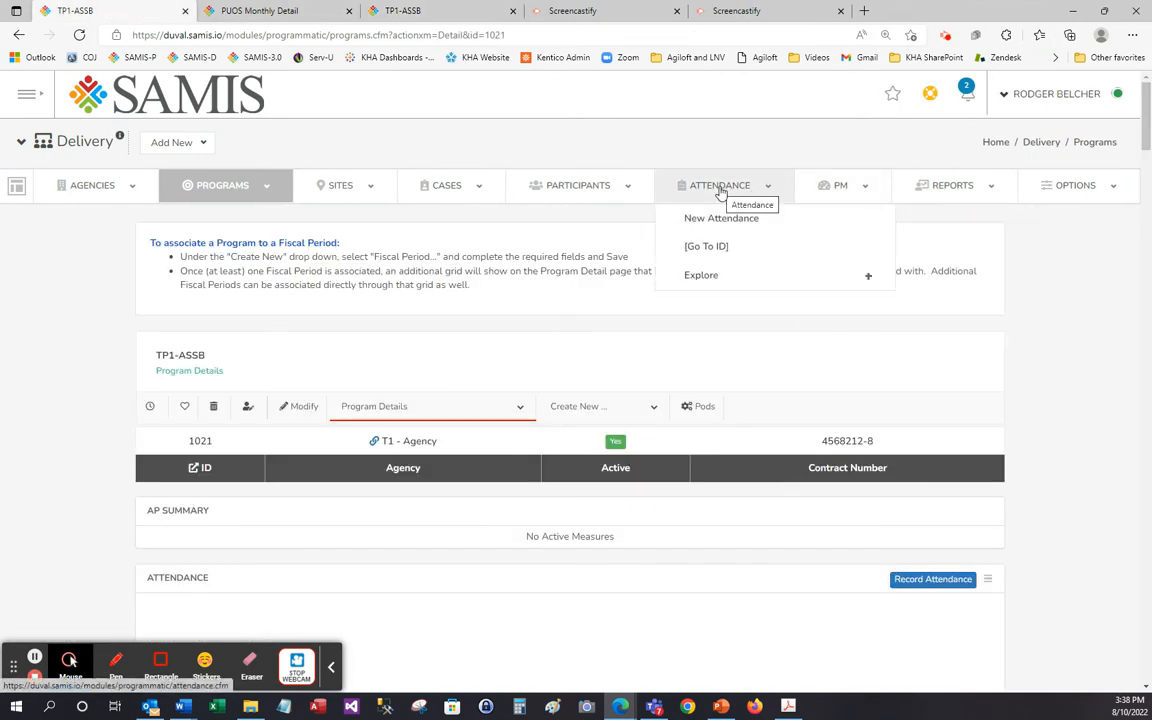
pyautogui.moveTo(915, 188)
pyautogui.click(953, 224)
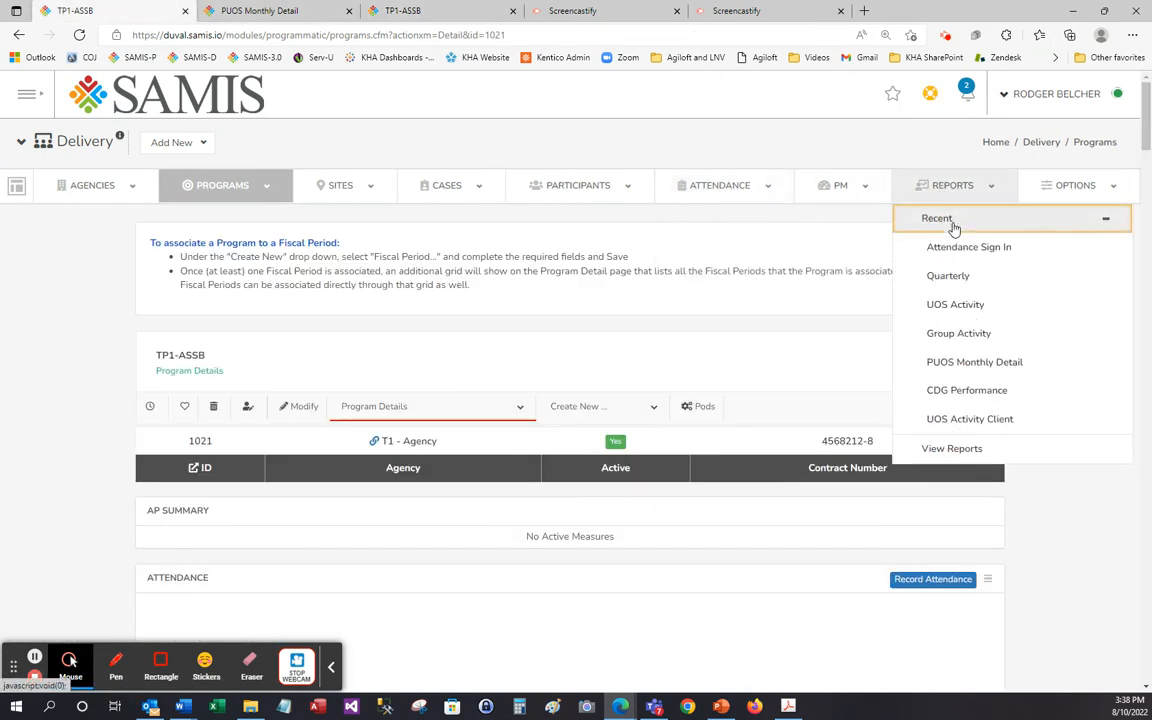
pyautogui.click(956, 305)
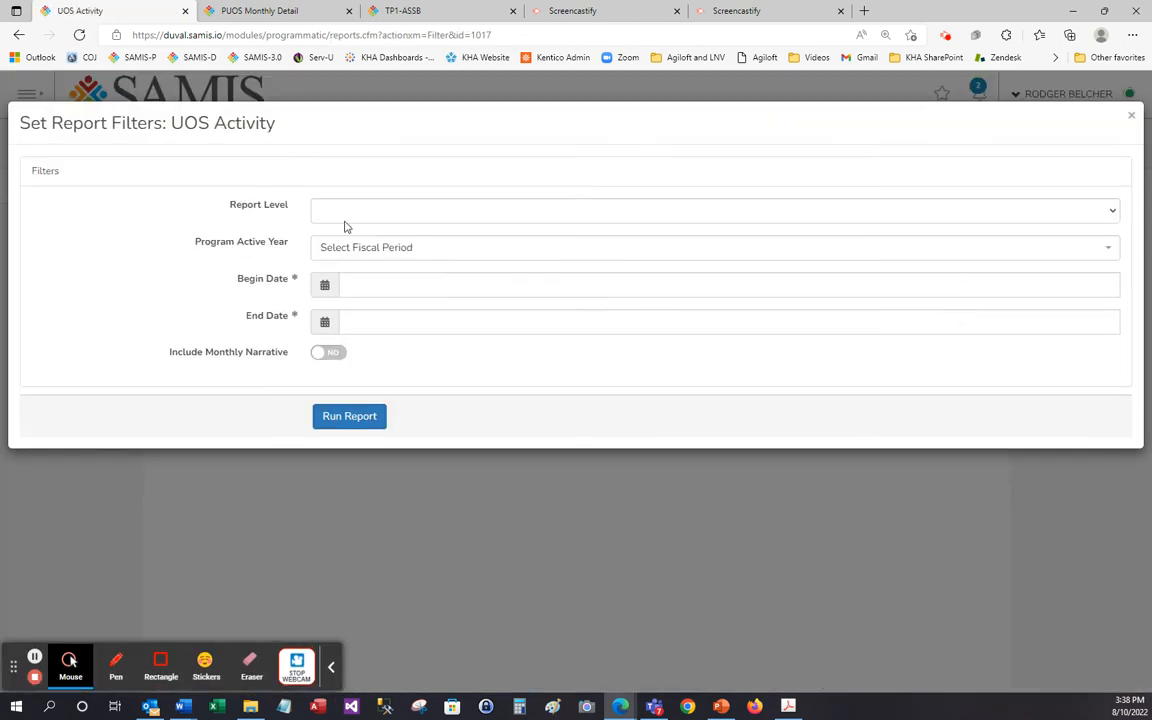
# Set the report level to Program and the program active year to 22/23 August - July (8/1/22 - 7/31/23).
pyautogui.click(375, 211)
pyautogui.click(370, 245)
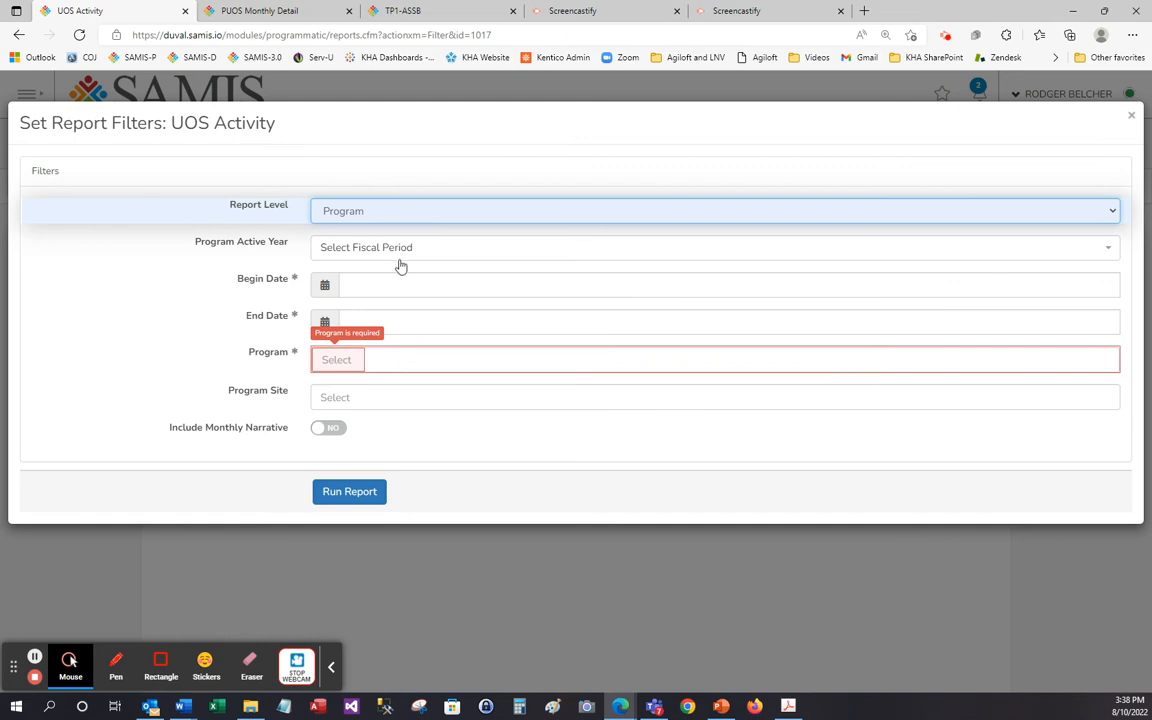
pyautogui.click(362, 246)
pyautogui.click(398, 300)
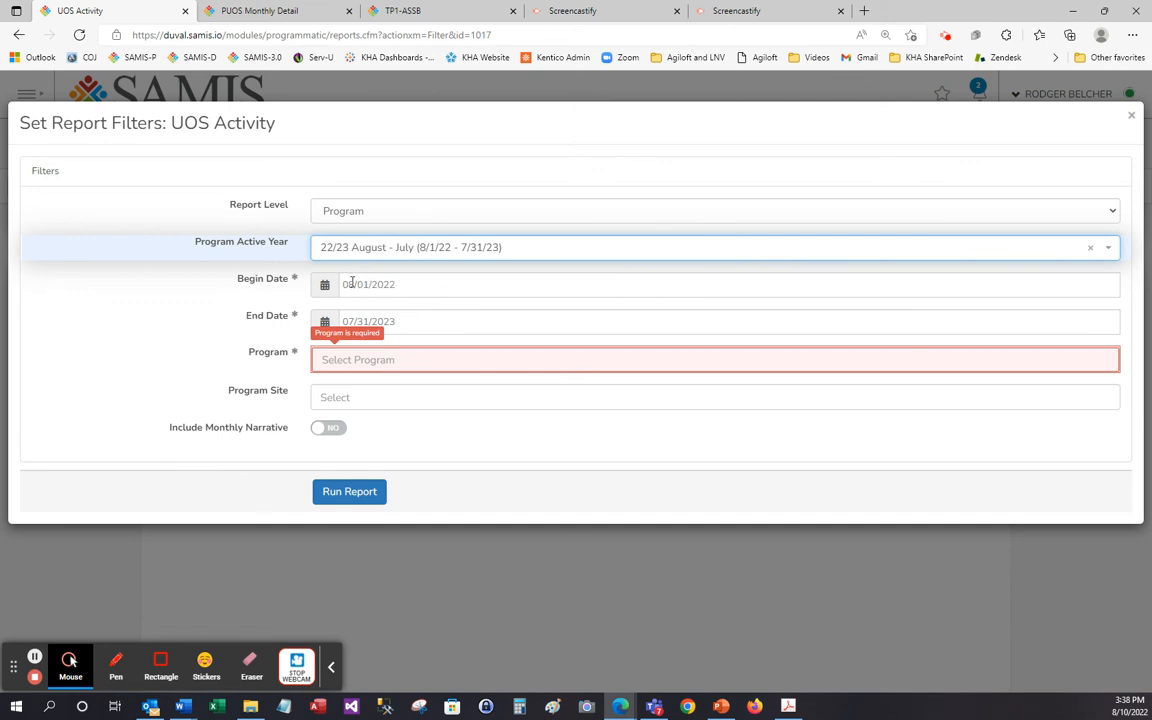
# Find "tp" among the programs and select T1 - Agency - TP1-ASSB (1021) for the report.
pyautogui.click(369, 364)
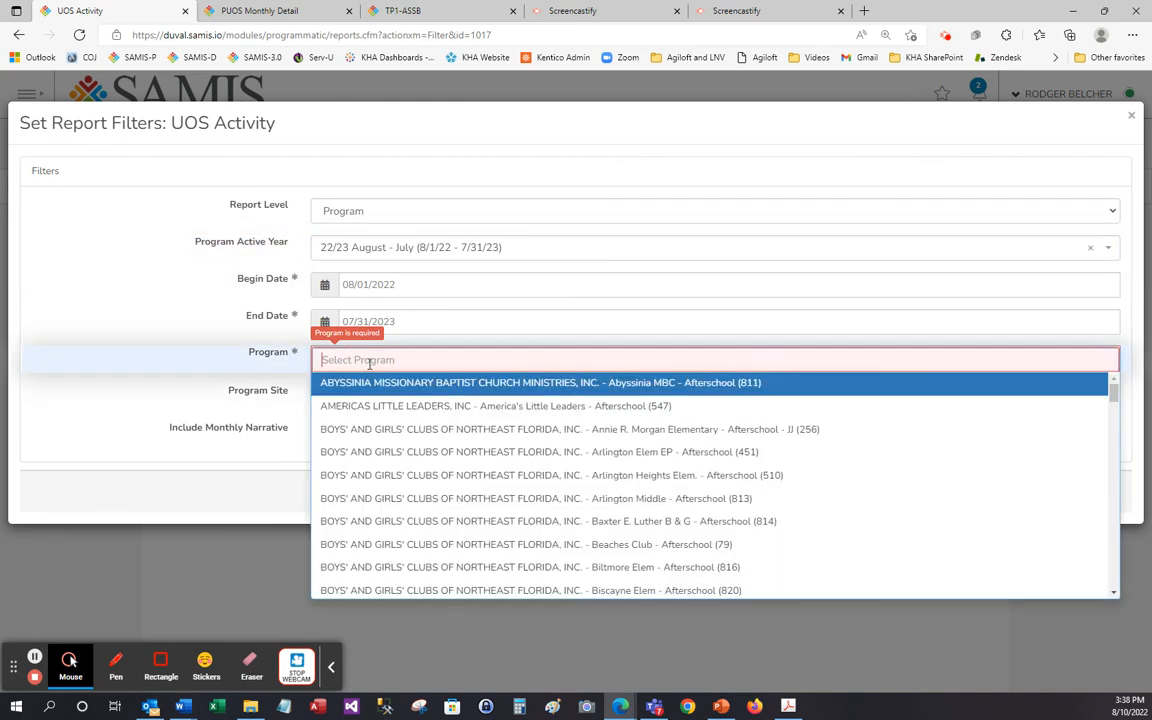
pyautogui.write('tp')
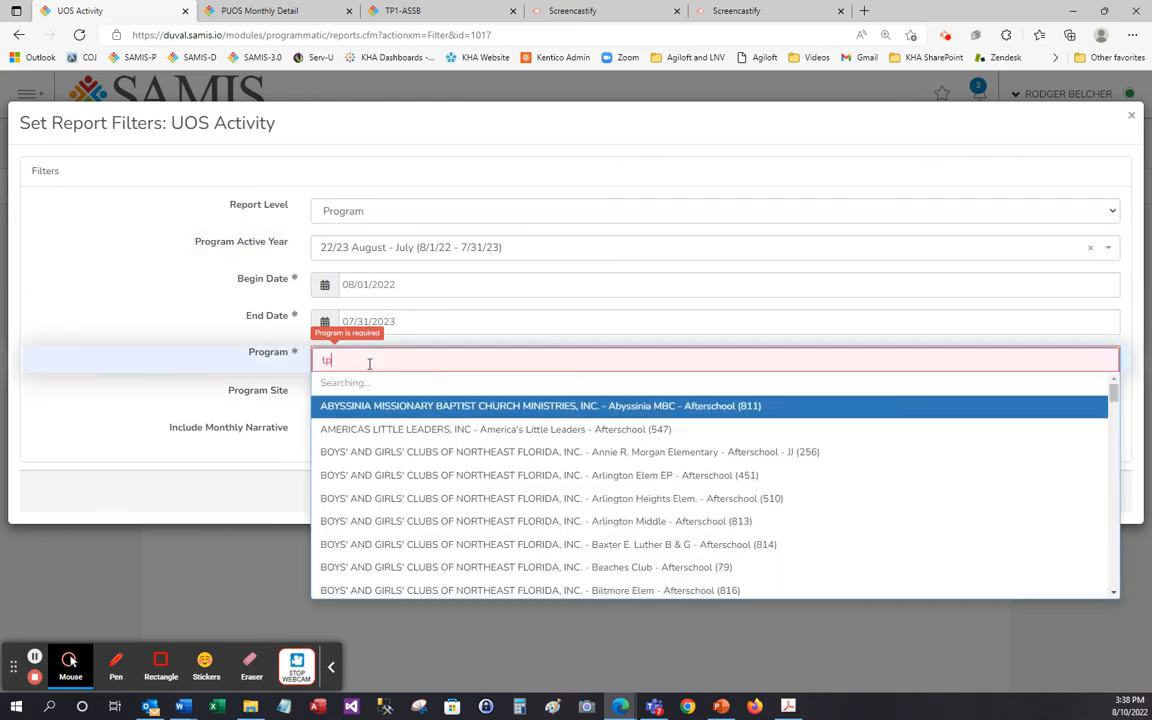
pyautogui.click(388, 388)
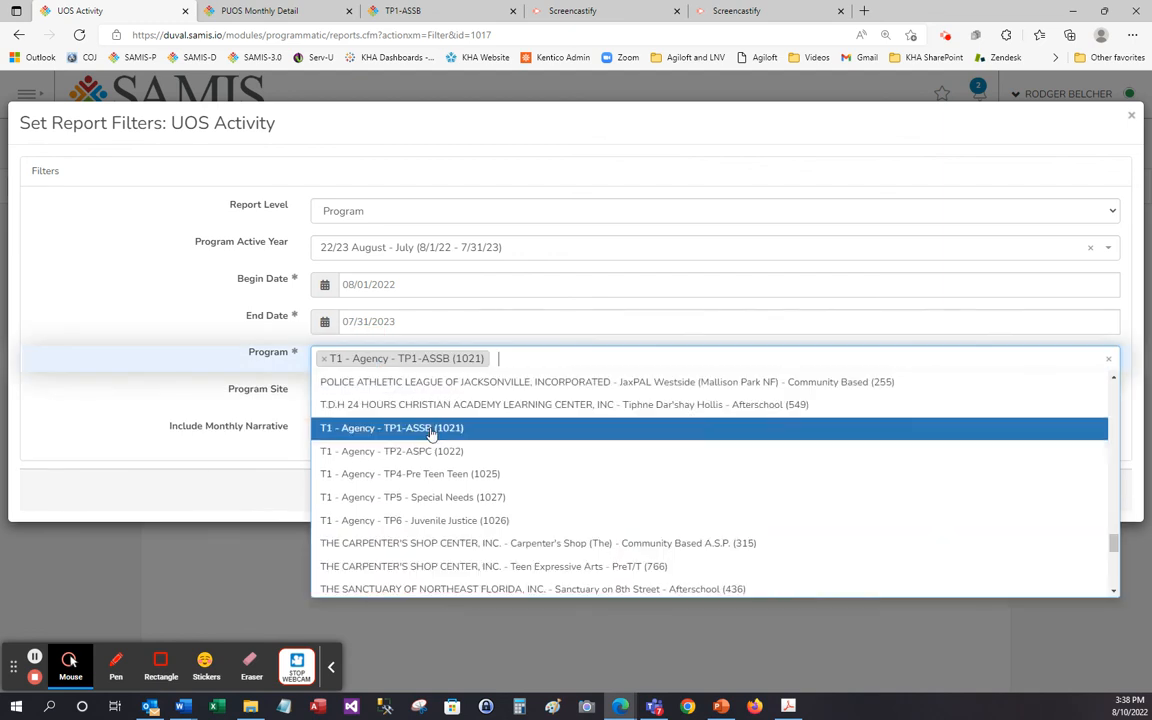
# Run the UOS Activity report for TP1-ASSB with the chosen filters and review its units and total values.
pyautogui.click(191, 365)
pyautogui.click(350, 491)
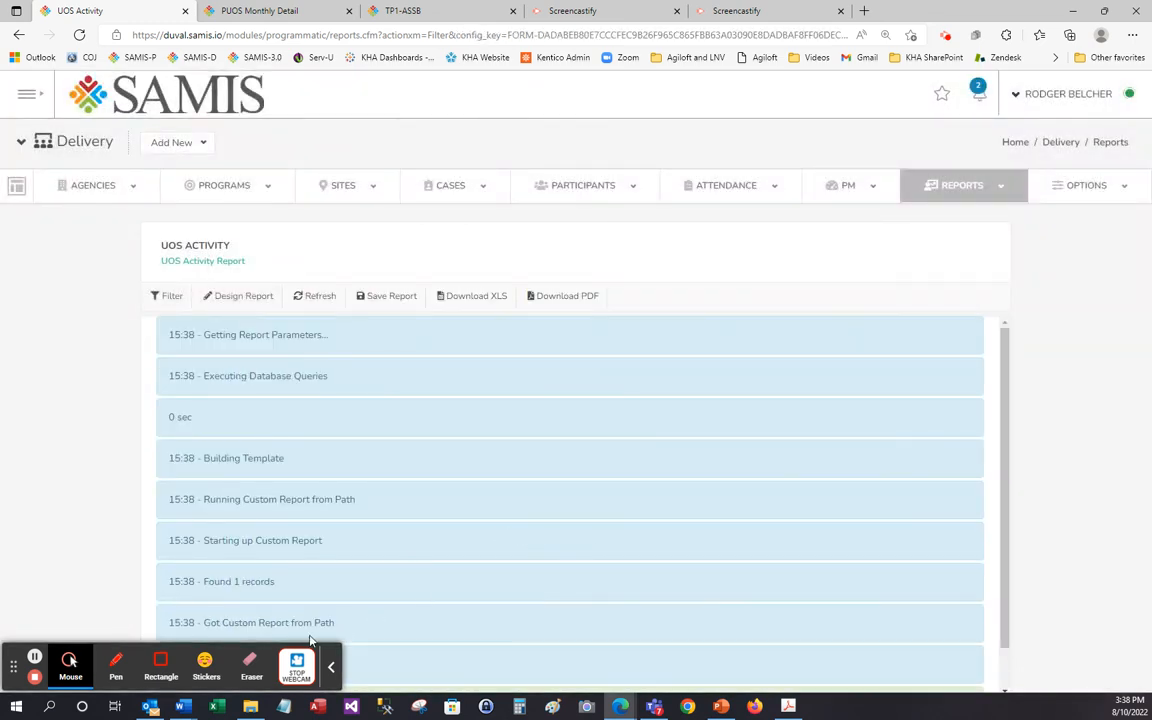
pyautogui.click(331, 666)
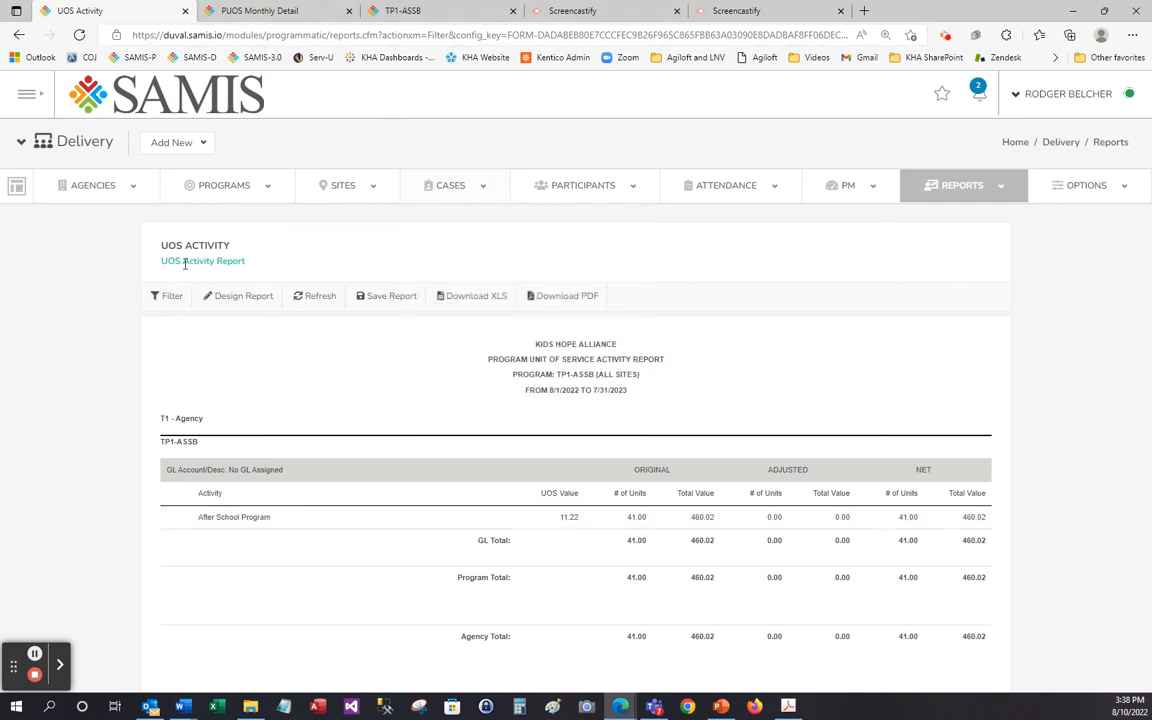
# Revisit the open PUOS Monthly Detail report and switch the TP1-ASSB attendance page to Program Details.
pyautogui.click(255, 11)
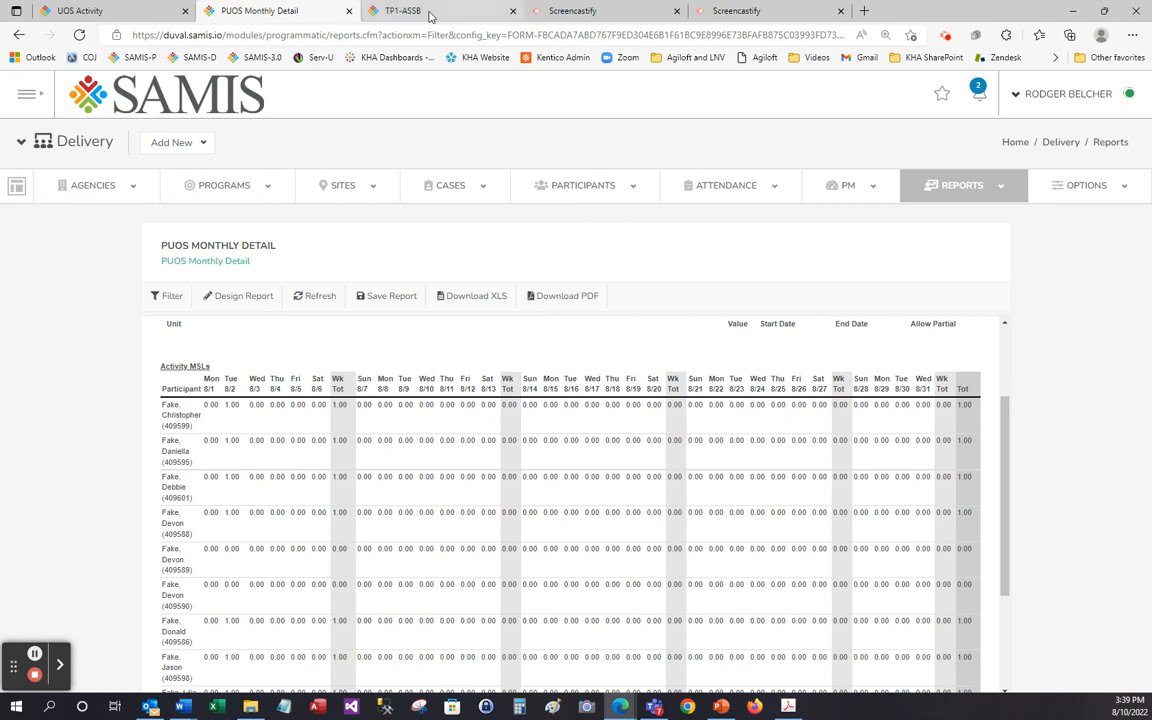
pyautogui.click(430, 14)
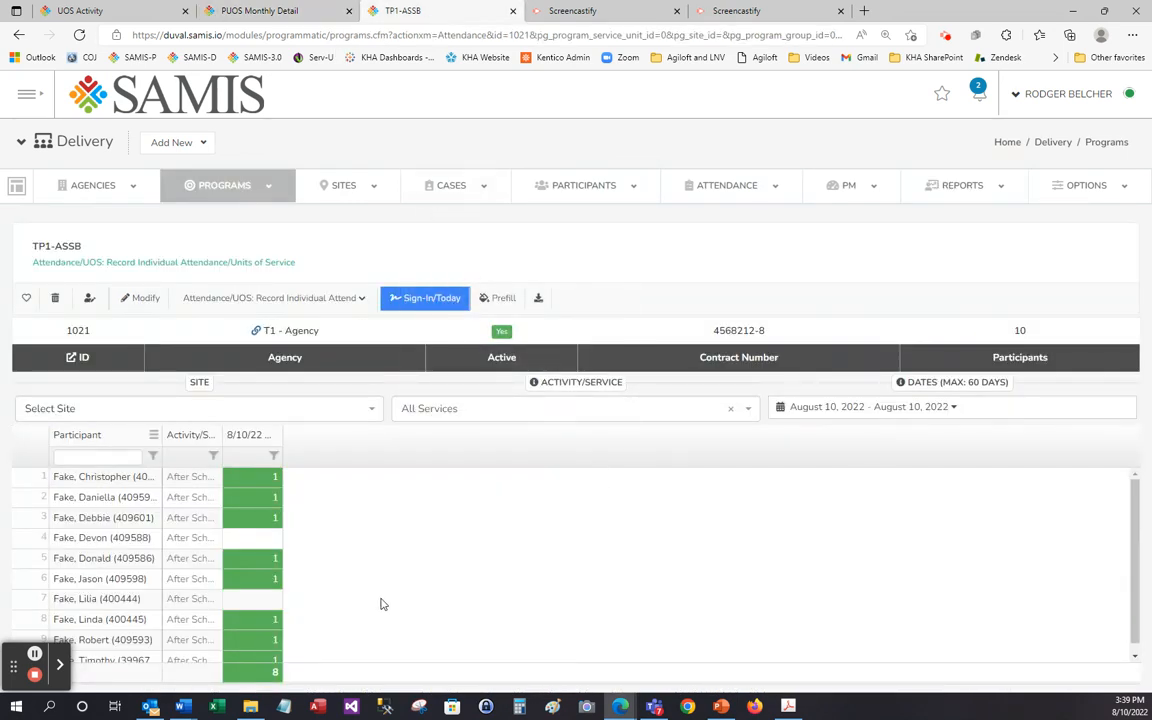
pyautogui.click(363, 300)
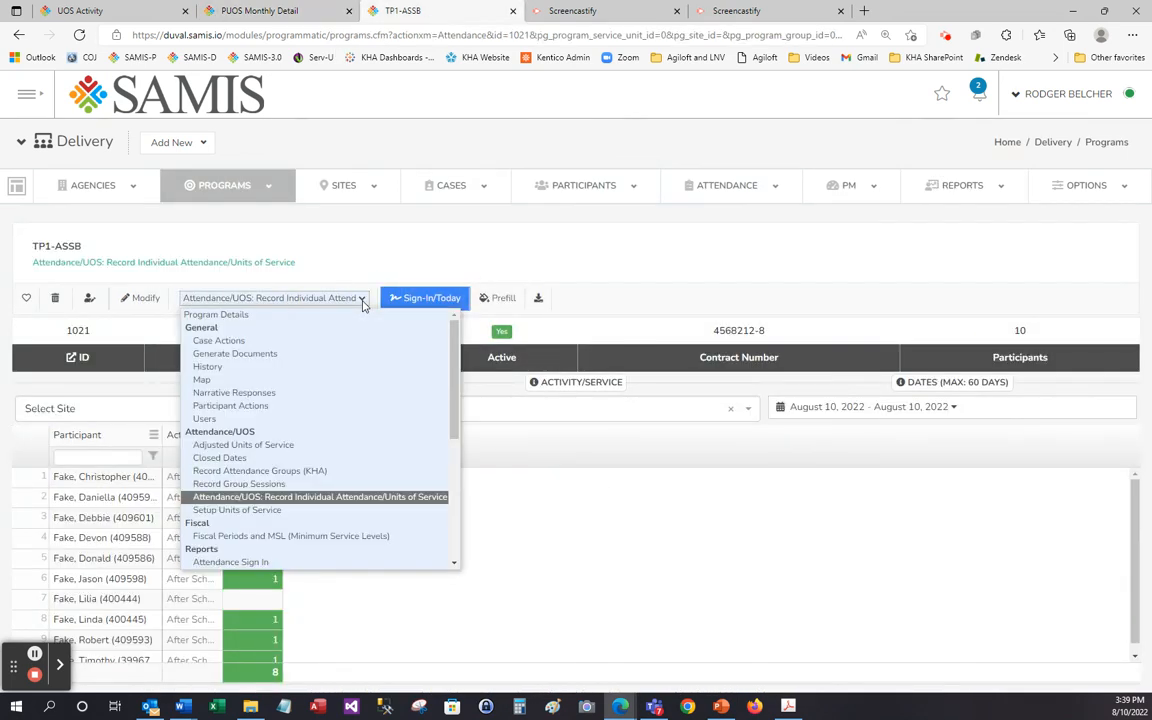
pyautogui.click(361, 314)
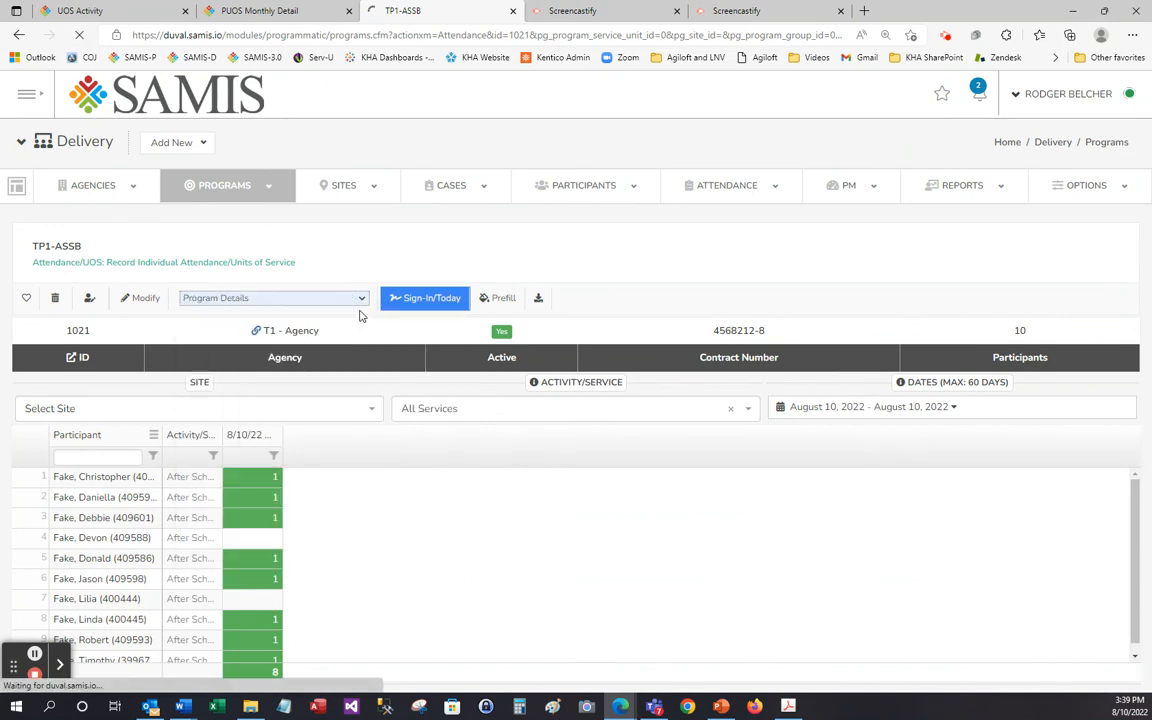